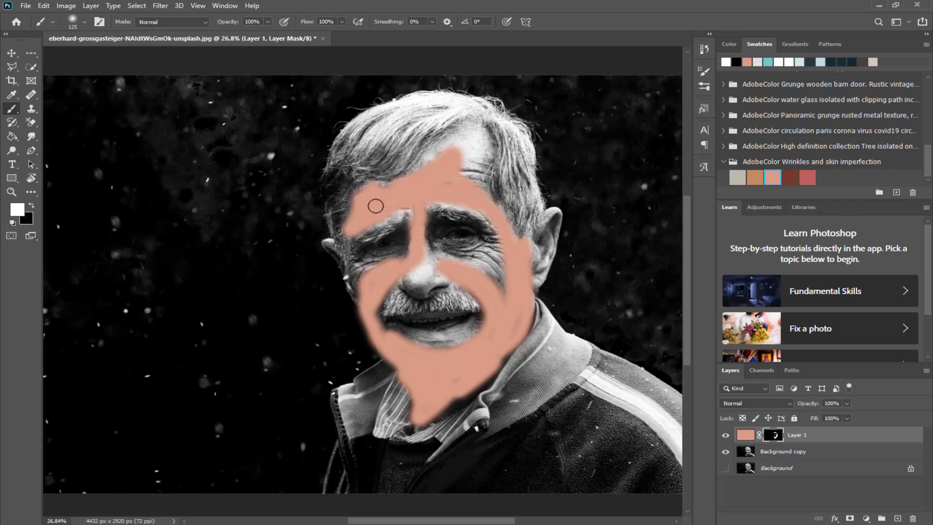
# - Paint the rest of the face's skin, including forehead, ears, nose and cheeks, on Layer 1's mask, mainly with a 70-pixel brush
pyautogui.moveTo(432, 159)
pyautogui.mouseDown()
pyautogui.moveTo(455, 142)
pyautogui.moveTo(462, 167)
pyautogui.mouseUp()
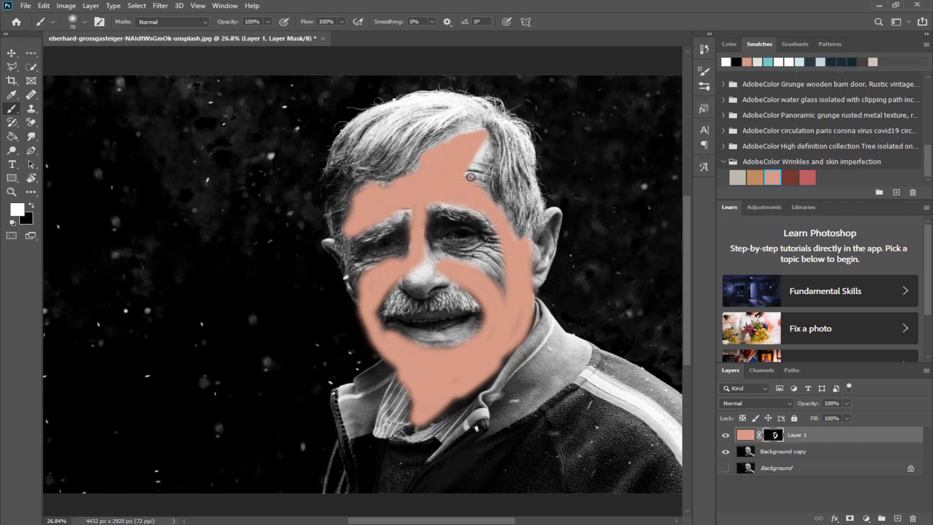
pyautogui.moveTo(533, 244)
pyautogui.mouseDown()
pyautogui.moveTo(554, 212)
pyautogui.moveTo(547, 244)
pyautogui.mouseUp()
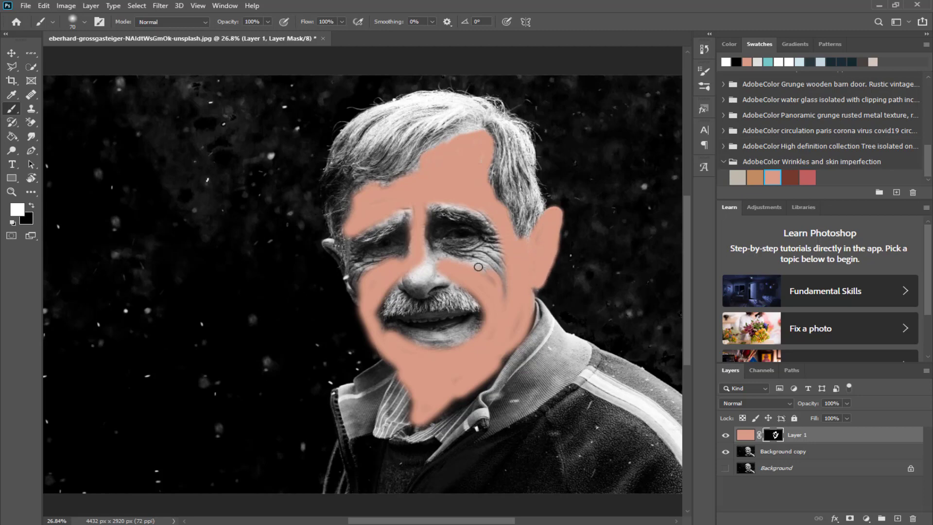
pyautogui.moveTo(448, 261); pyautogui.dragTo(427, 249)
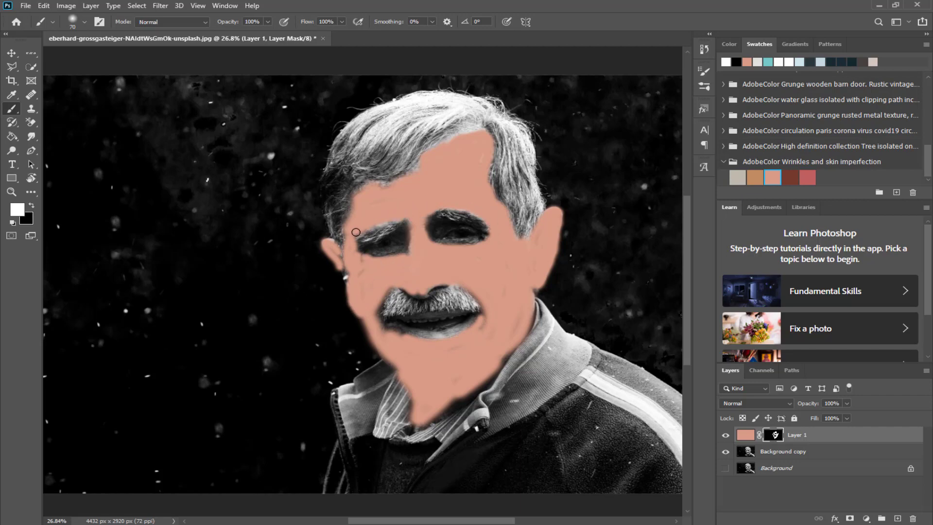
pyautogui.hotkey('ctrl', 'z')
# - Try the Color blend mode on Layer 1 and settle on Soft Light instead
pyautogui.click(770, 403)
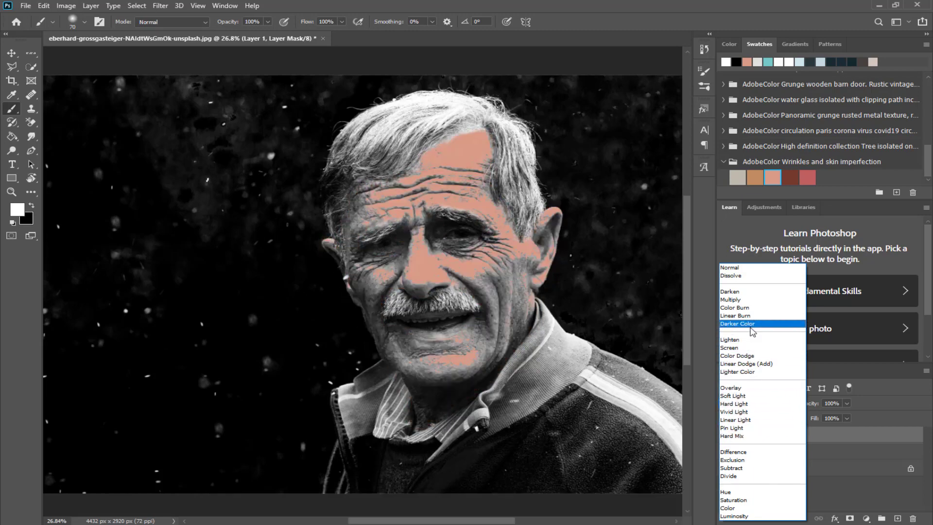
pyautogui.click(734, 508)
pyautogui.click(11, 53)
pyautogui.scroll(-9, 265, 265)
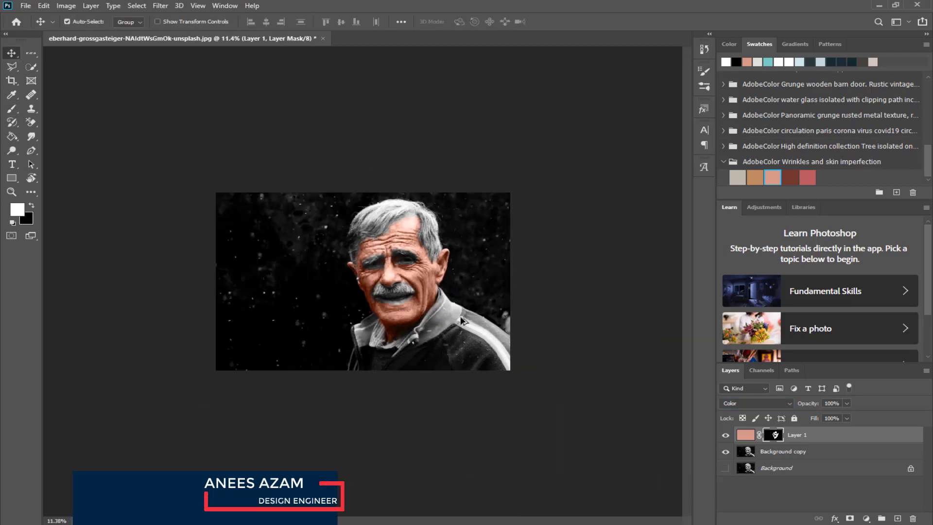
pyautogui.scroll(6, 265, 264)
pyautogui.click(761, 404)
pyautogui.click(747, 395)
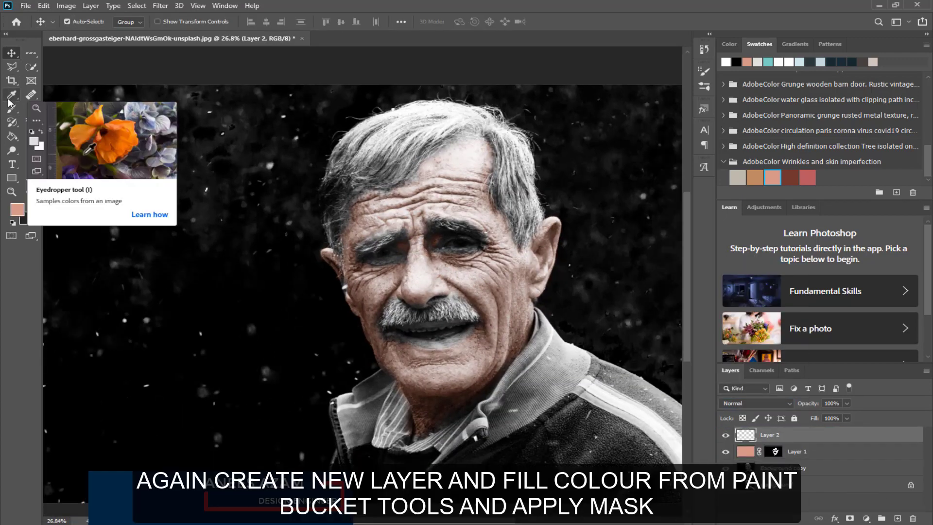
# - Fill the new Layer 2 with near-black 0d0c0c and hide it with a black layer mask
pyautogui.click(12, 136)
pyautogui.click(17, 209)
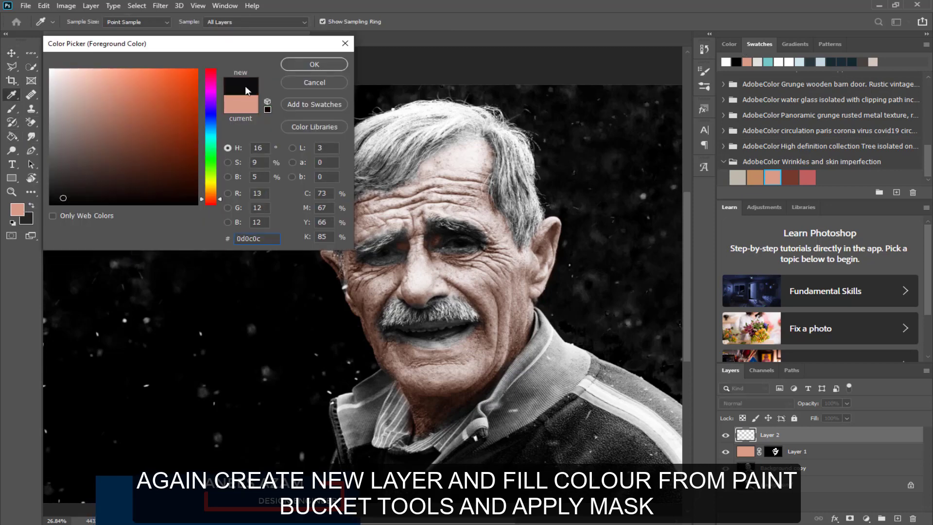
pyautogui.click(314, 64)
pyautogui.click(325, 311)
pyautogui.click(850, 518)
pyautogui.hotkey('ctrl', 'i')
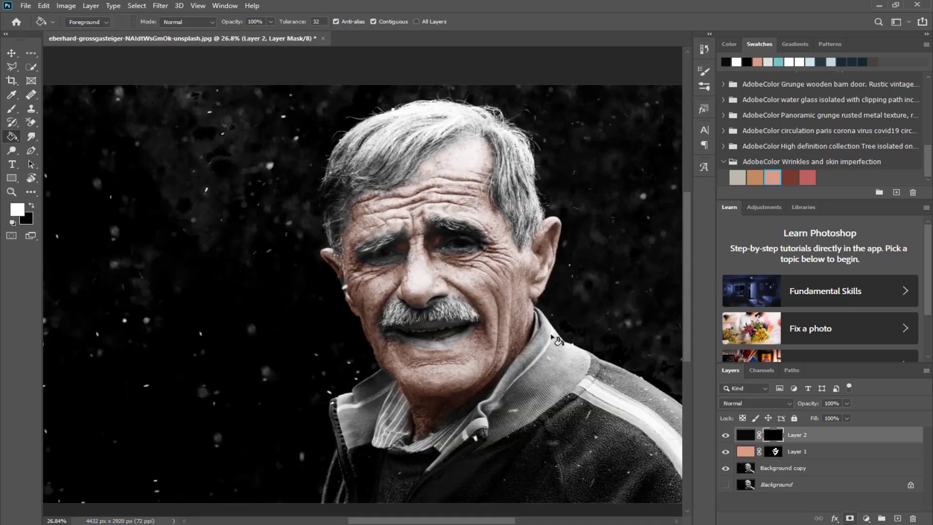
# - Paint the hair, eyebrows and moustache on Layer 2's mask and set the layer's blend mode to Soft Light
pyautogui.press('b')
pyautogui.moveTo(329, 190)
pyautogui.mouseDown()
pyautogui.moveTo(360, 150)
pyautogui.moveTo(419, 115)
pyautogui.moveTo(517, 144)
pyautogui.moveTo(525, 240)
pyautogui.mouseUp()
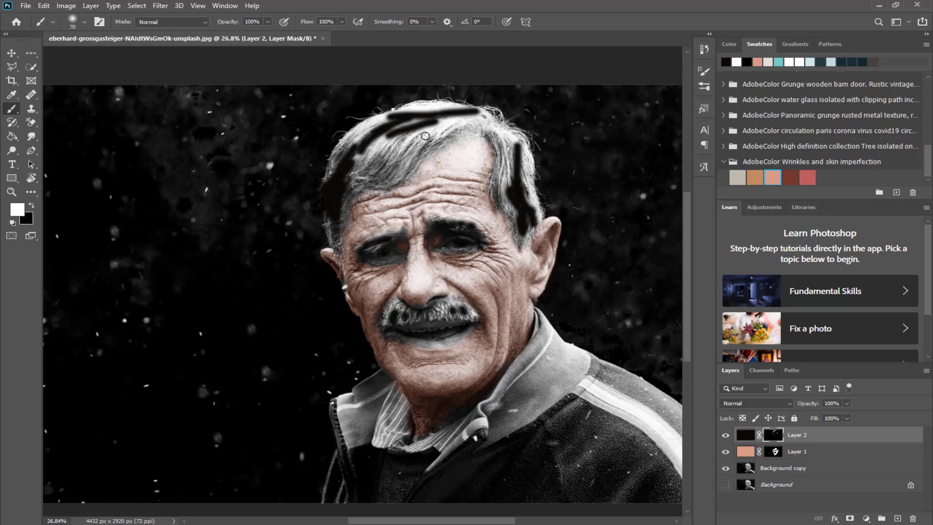
pyautogui.click(756, 403)
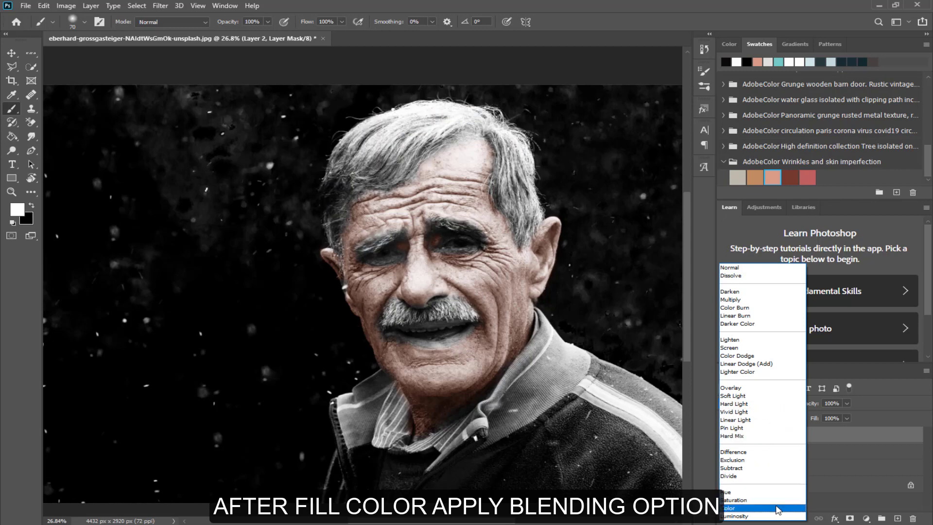
pyautogui.click(781, 396)
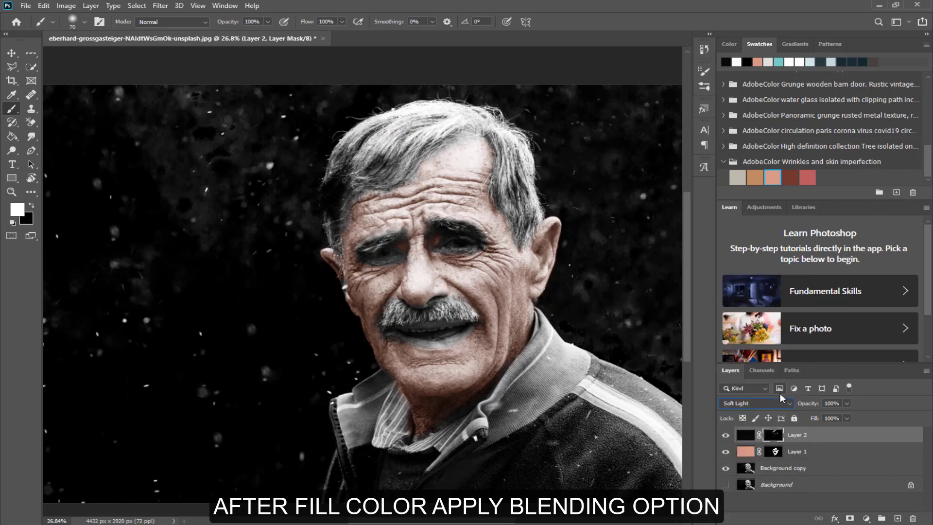
# - Create a new layer filled with white and hide it with a black layer mask
pyautogui.click(897, 518)
pyautogui.click(13, 208)
pyautogui.click(52, 71)
pyautogui.click(300, 61)
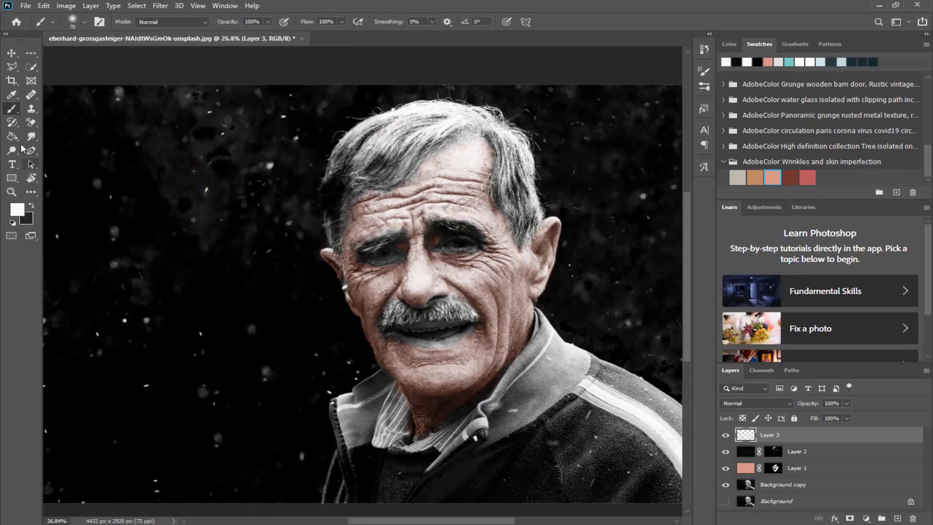
pyautogui.hotkey('alt', 'BackSpace')
pyautogui.keyDown('alt'); pyautogui.click(850, 518); pyautogui.keyUp('alt')
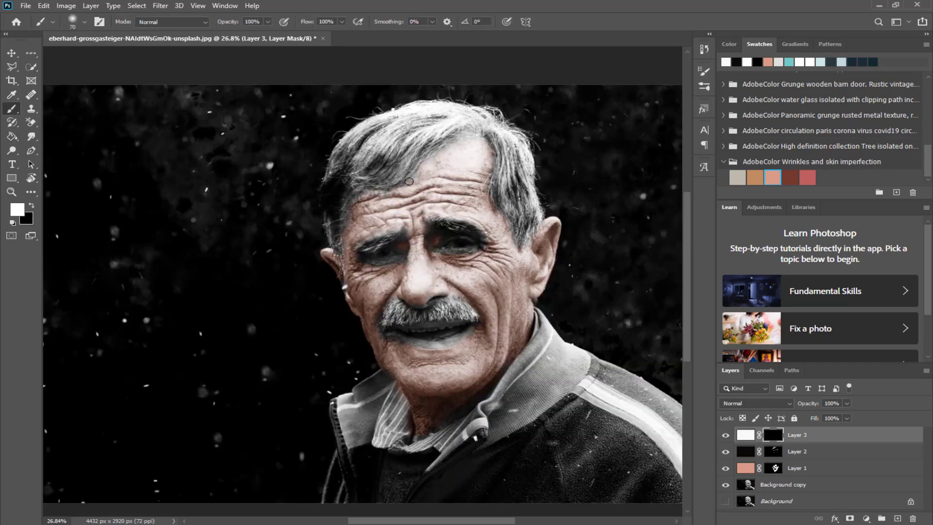
# - Paint white on Layer 3's mask over the hair, eyes and mouth area, and set the layer's blend mode to Soft Light
pyautogui.click(31, 207)
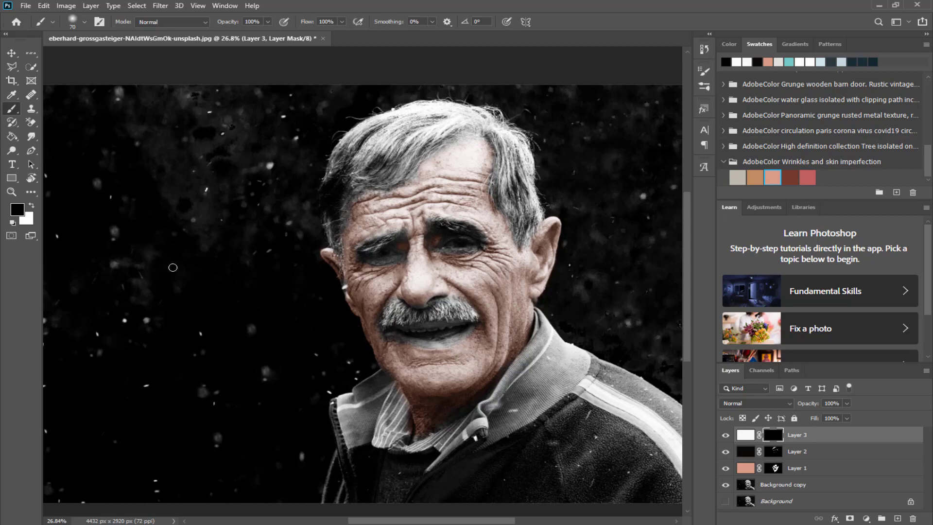
pyautogui.press('x')
pyautogui.moveTo(341, 157)
pyautogui.mouseDown()
pyautogui.moveTo(454, 100)
pyautogui.moveTo(404, 174)
pyautogui.mouseUp()
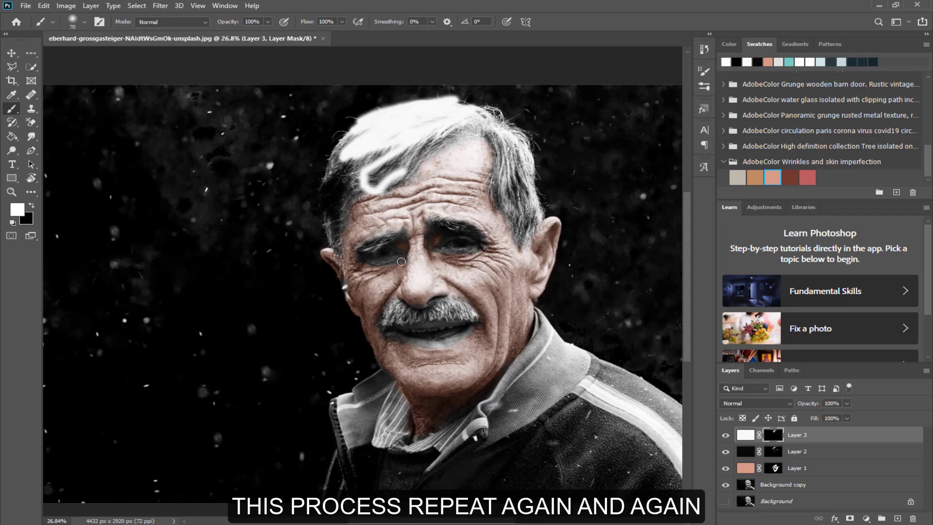
pyautogui.moveTo(429, 241)
pyautogui.mouseDown()
pyautogui.moveTo(484, 237)
pyautogui.moveTo(426, 253)
pyautogui.mouseUp()
pyautogui.moveTo(388, 334); pyautogui.dragTo(481, 333)
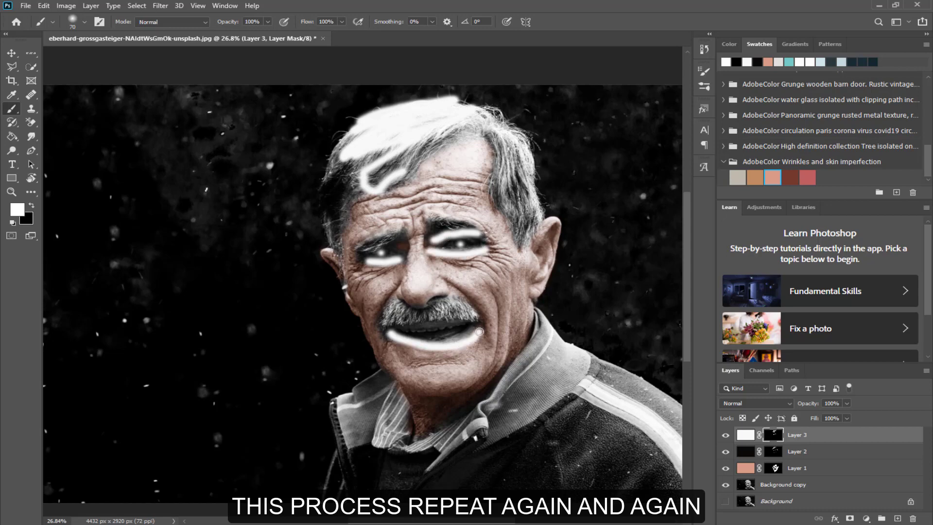
pyautogui.moveTo(407, 333); pyautogui.dragTo(436, 333)
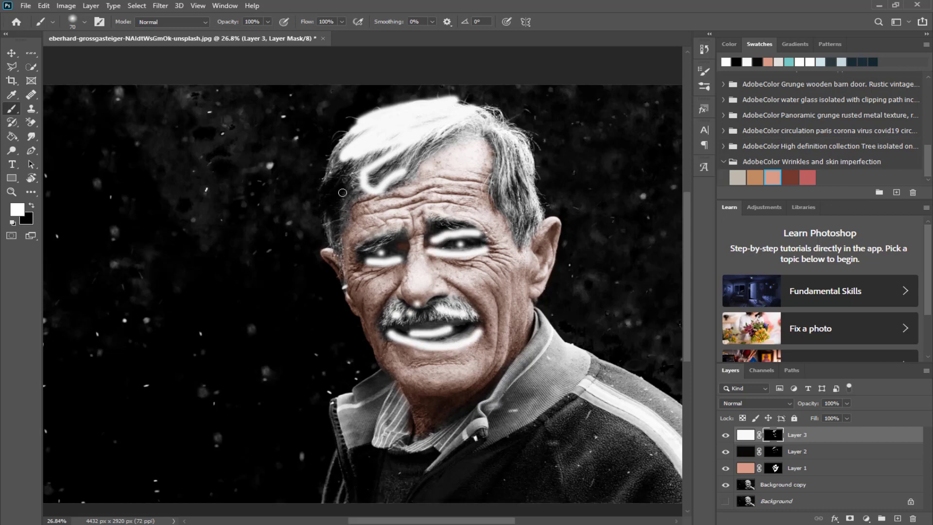
pyautogui.click(756, 403)
pyautogui.click(771, 400)
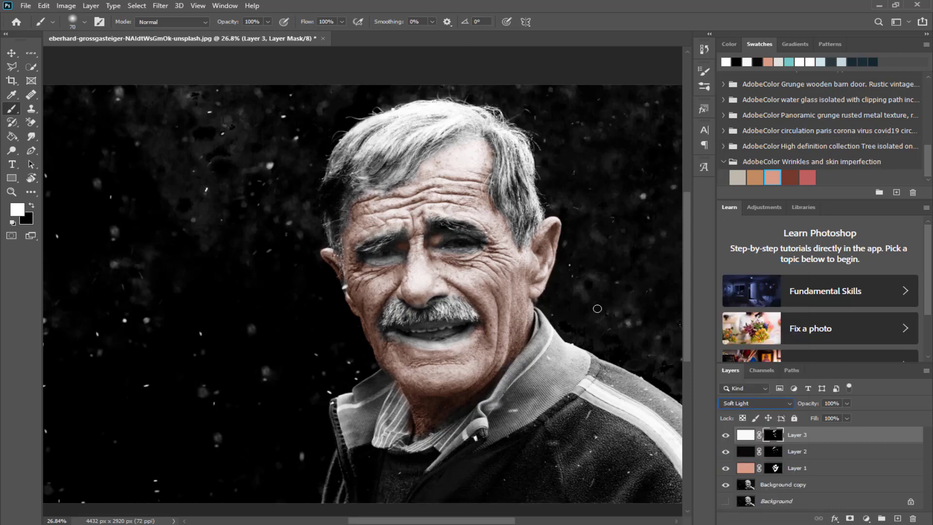
# - Darken the jacket's black areas by painting white on Layer 2's mask with 250- and 150-pixel brushes
pyautogui.click(809, 468)
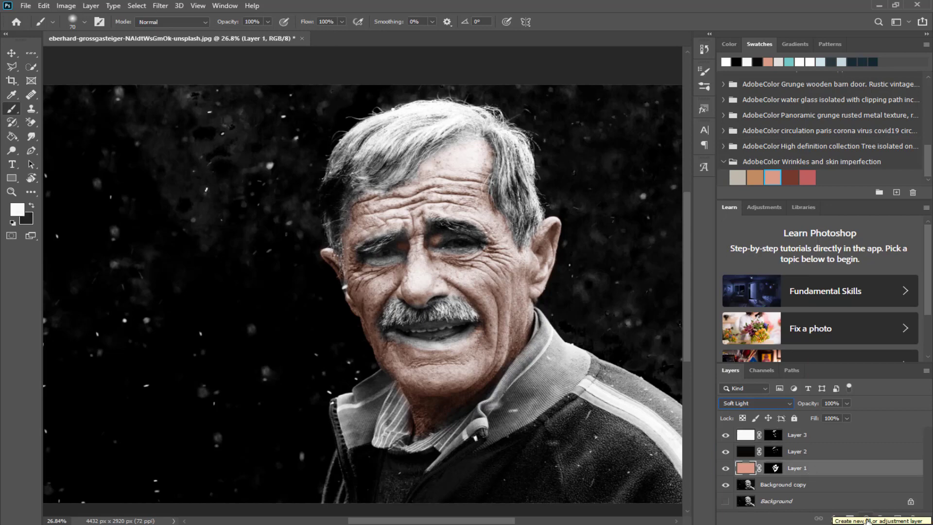
pyautogui.click(775, 452)
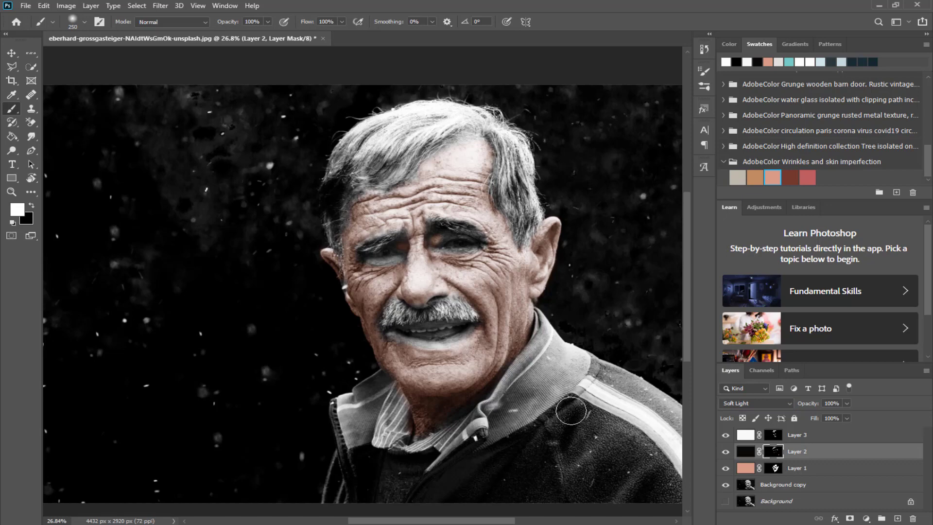
pyautogui.moveTo(570, 410)
pyautogui.mouseDown()
pyautogui.moveTo(453, 491)
pyautogui.moveTo(549, 502)
pyautogui.moveTo(577, 416)
pyautogui.moveTo(612, 469)
pyautogui.moveTo(630, 454)
pyautogui.moveTo(632, 473)
pyautogui.moveTo(661, 496)
pyautogui.mouseUp()
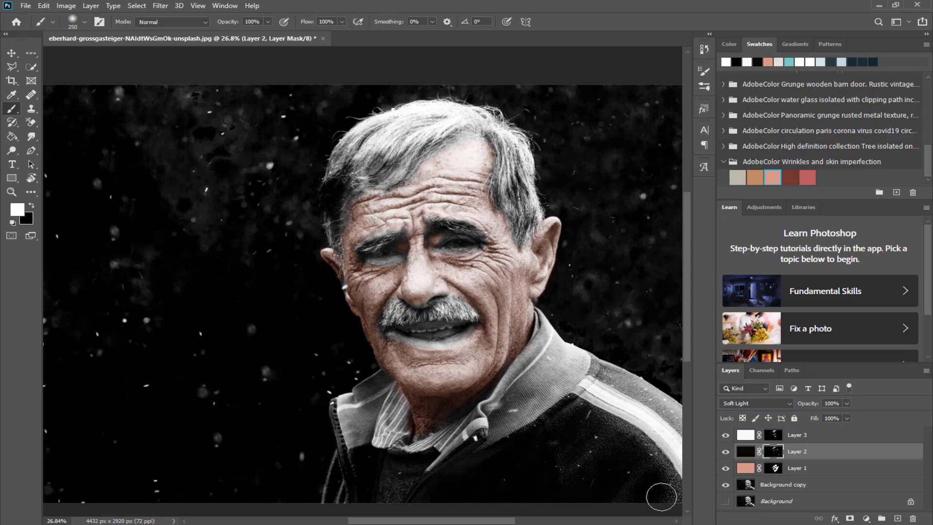
pyautogui.moveTo(601, 367); pyautogui.dragTo(679, 408)
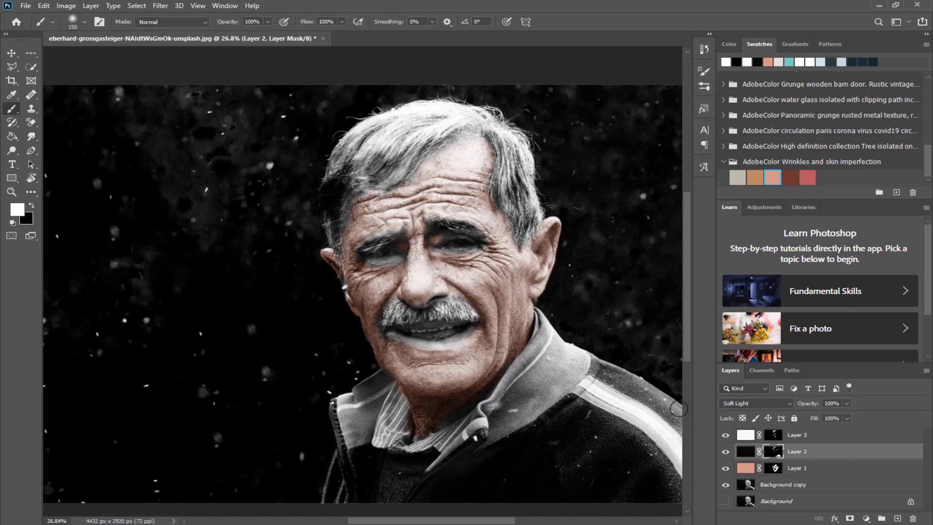
pyautogui.moveTo(521, 471); pyautogui.dragTo(415, 476)
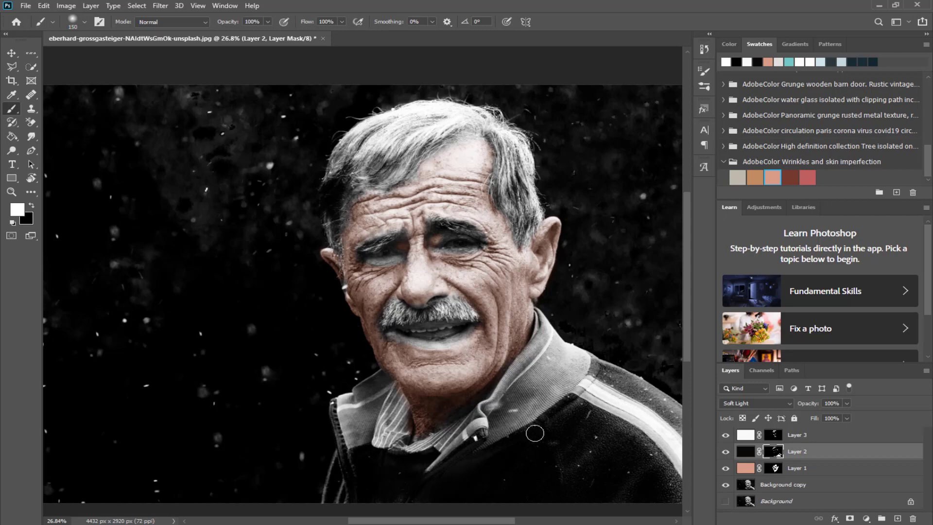
# - Brighten the jacket's stripes, collar, shirt and the hair by painting on Layer 3's mask with a 150-pixel brush
pyautogui.click(773, 435)
pyautogui.moveTo(587, 385)
pyautogui.mouseDown()
pyautogui.moveTo(641, 415)
pyautogui.moveTo(673, 456)
pyautogui.mouseUp()
pyautogui.moveTo(555, 378)
pyautogui.mouseDown()
pyautogui.moveTo(520, 404)
pyautogui.moveTo(577, 377)
pyautogui.mouseUp()
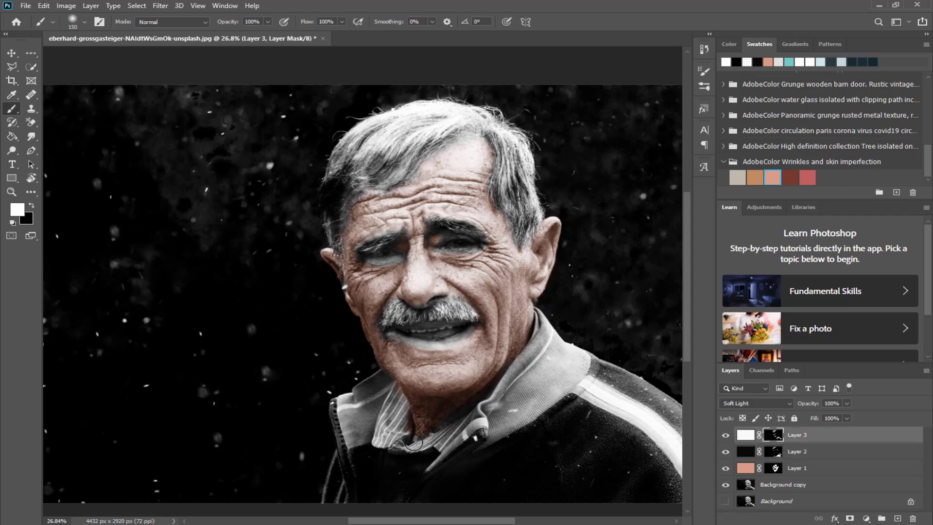
pyautogui.moveTo(414, 443)
pyautogui.mouseDown()
pyautogui.moveTo(357, 418)
pyautogui.moveTo(366, 409)
pyautogui.mouseUp()
pyautogui.moveTo(437, 464)
pyautogui.mouseDown()
pyautogui.moveTo(469, 438)
pyautogui.moveTo(395, 437)
pyautogui.moveTo(447, 433)
pyautogui.moveTo(466, 416)
pyautogui.mouseUp()
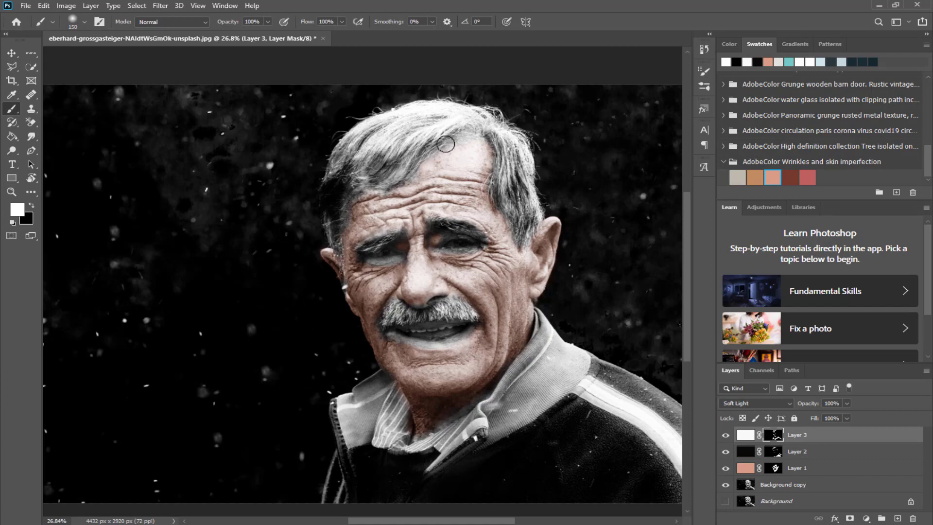
pyautogui.moveTo(386, 154)
pyautogui.mouseDown()
pyautogui.moveTo(332, 180)
pyautogui.moveTo(338, 237)
pyautogui.moveTo(472, 230)
pyautogui.moveTo(355, 255)
pyautogui.mouseUp()
# - Create a new layer filled with the rose-red swatch from the Wrinkles and skin imperfection group and add a black mask
pyautogui.scroll(3, 404, 309)
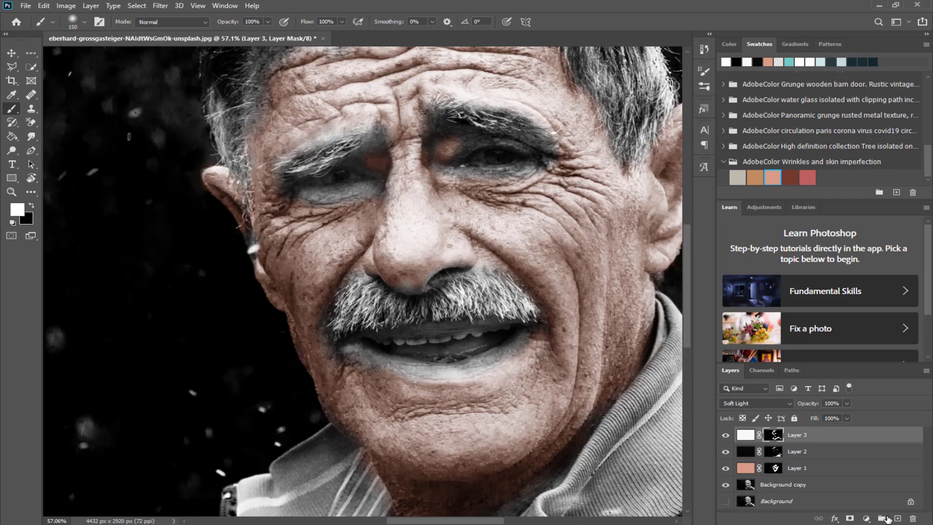
pyautogui.click(897, 518)
pyautogui.press('g')
pyautogui.click(808, 177)
pyautogui.click(367, 434)
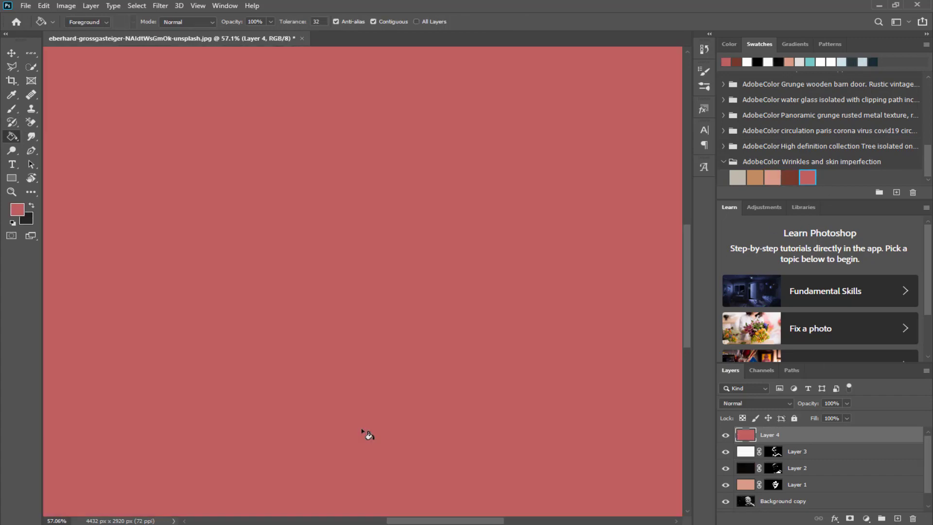
pyautogui.keyDown('alt'); pyautogui.click(850, 520); pyautogui.keyUp('alt')
# - Paint both lips on Layer 4's mask with a 60-pixel brush and set the layer's blend mode to Soft Light
pyautogui.press('b')
pyautogui.moveTo(373, 343); pyautogui.dragTo(387, 350)
pyautogui.hotkey('ctrl', 'z')
pyautogui.scroll(3, 388, 351)
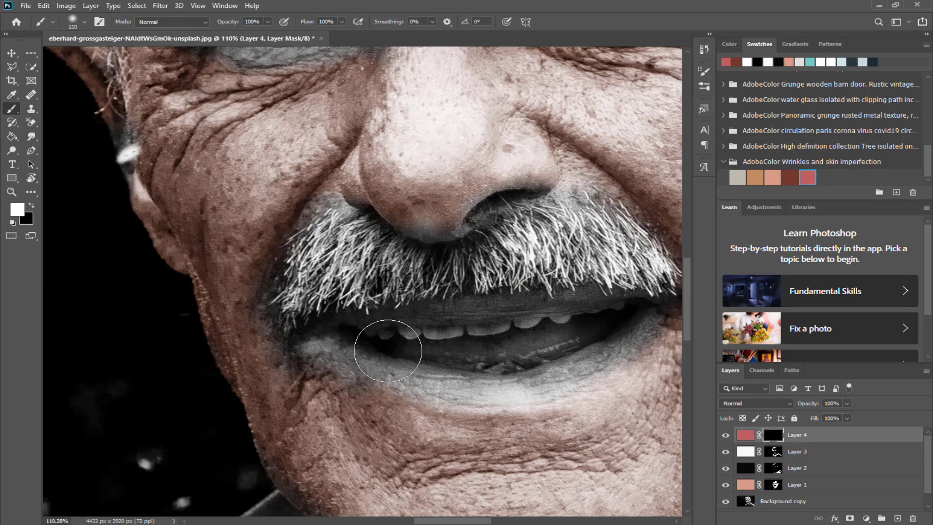
pyautogui.press('[')
pyautogui.press('[')
pyautogui.press('[')
pyautogui.press('[')
pyautogui.press('[')
pyautogui.press('[')
pyautogui.moveTo(317, 340)
pyautogui.mouseDown()
pyautogui.moveTo(431, 383)
pyautogui.moveTo(546, 388)
pyautogui.moveTo(641, 334)
pyautogui.moveTo(662, 306)
pyautogui.moveTo(639, 296)
pyautogui.moveTo(550, 300)
pyautogui.moveTo(344, 320)
pyautogui.moveTo(294, 335)
pyautogui.mouseUp()
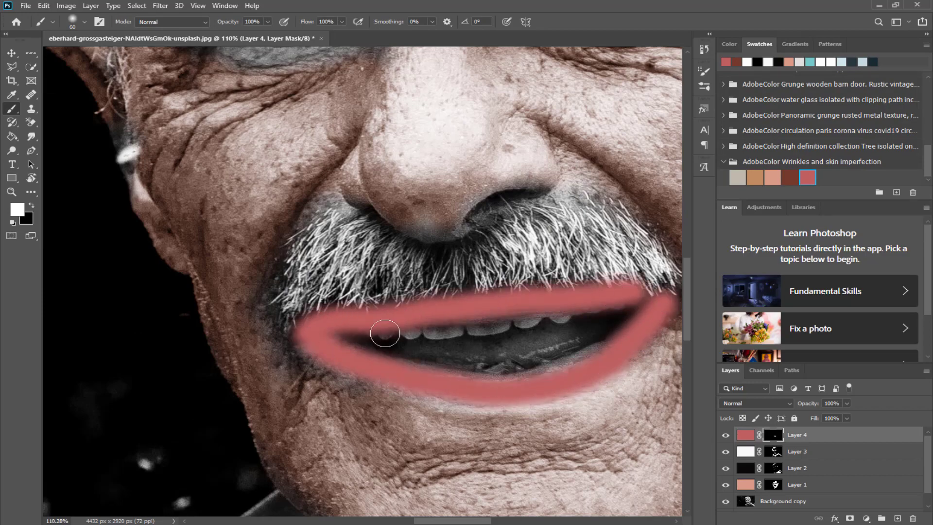
pyautogui.scroll(-3, 385, 333)
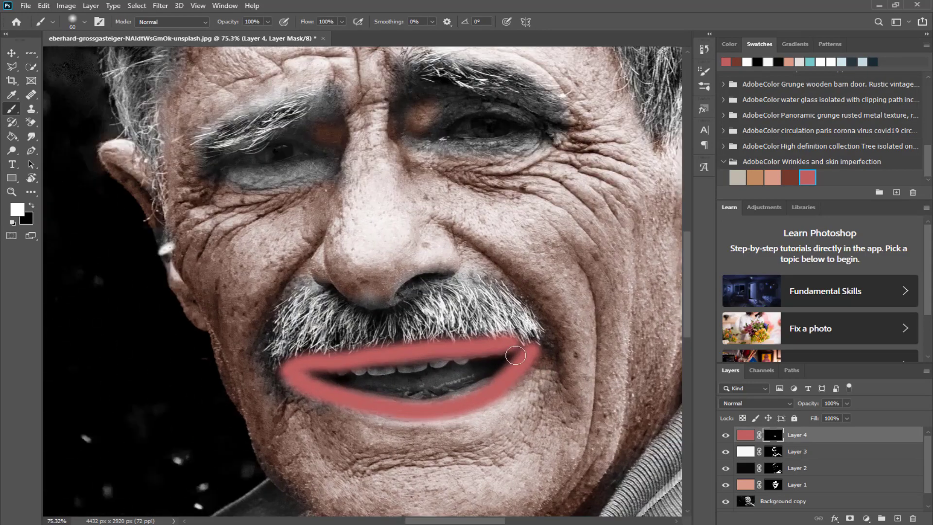
pyautogui.click(772, 403)
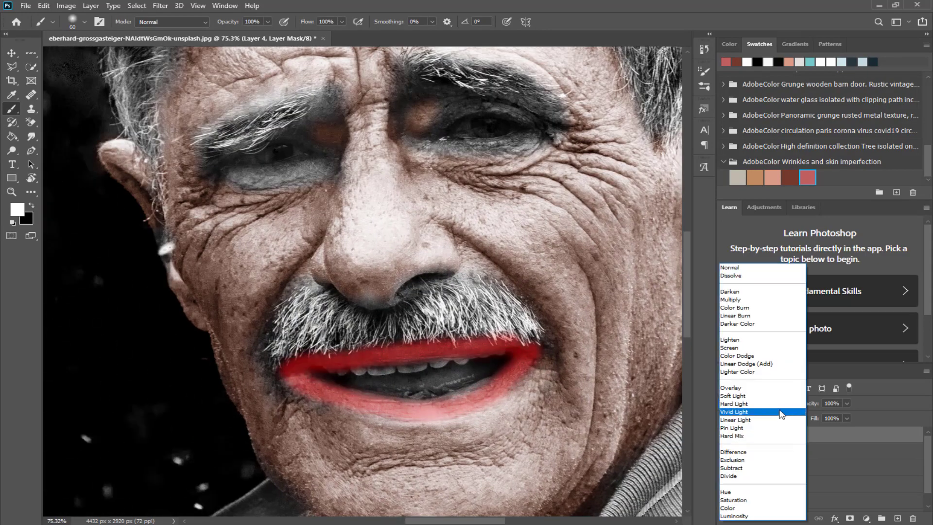
pyautogui.click(773, 396)
# - Paint the teeth on Layer 3's mask and the mouth's interior on Layer 4's mask, using foreground colour f6f5f5
pyautogui.click(756, 457)
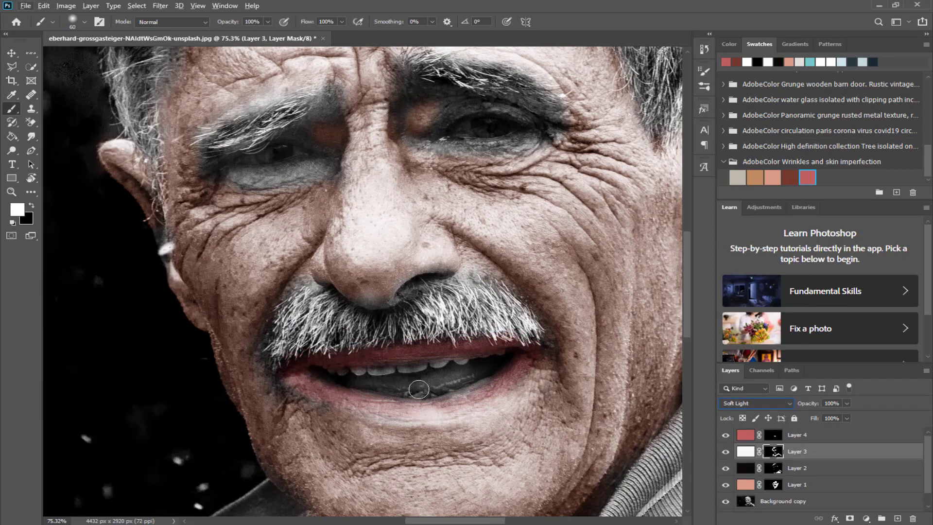
pyautogui.keyDown('alt'); pyautogui.click(427, 386); pyautogui.keyUp('alt')
pyautogui.scroll(3, 437, 384)
pyautogui.click(16, 213)
pyautogui.click(50, 74)
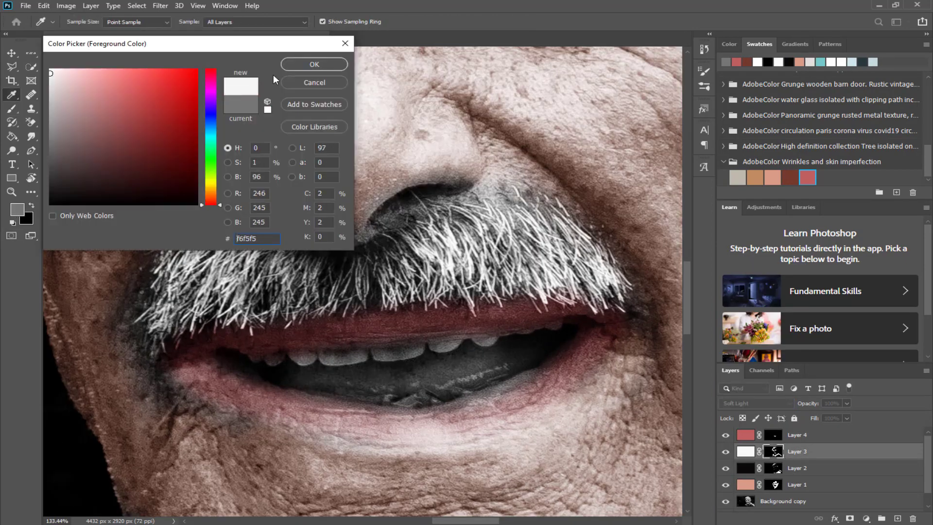
pyautogui.click(315, 64)
pyautogui.moveTo(310, 360); pyautogui.dragTo(554, 328)
pyautogui.hotkey('alt', ']')
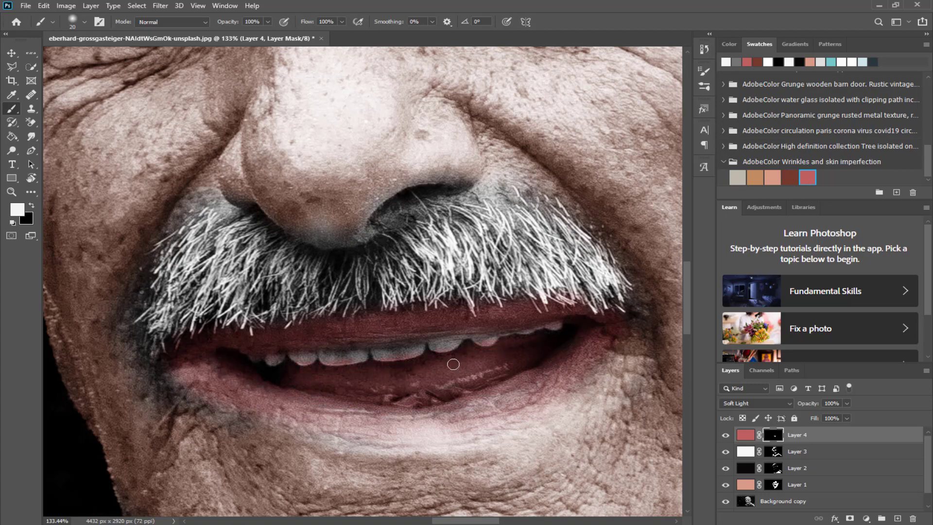
# - Paint the uncoloured skin around the left mouth corner and moustache edge on Layer 1's mask with a 35-pixel brush
pyautogui.scroll(-3, 453, 364)
pyautogui.click(773, 485)
pyautogui.scroll(4, 357, 387)
pyautogui.moveTo(371, 387)
pyautogui.mouseDown()
pyautogui.moveTo(256, 289)
pyautogui.moveTo(254, 376)
pyautogui.mouseUp()
pyautogui.press(']')
pyautogui.press(']')
pyautogui.press(']')
pyautogui.moveTo(234, 269)
pyautogui.mouseDown()
pyautogui.moveTo(264, 204)
pyautogui.moveTo(332, 142)
pyautogui.mouseUp()
pyautogui.moveTo(267, 333); pyautogui.dragTo(321, 377)
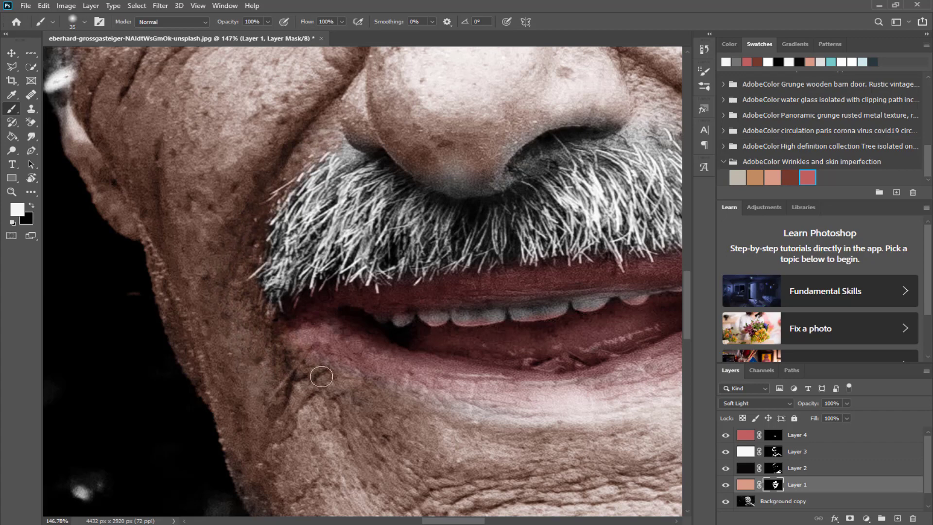
# - Paint the skin under the nose, inside the nostril and along the moustache's upper edge on Layer 1's mask
pyautogui.scroll(-4, 384, 396)
pyautogui.scroll(6, 506, 267)
pyautogui.moveTo(480, 237)
pyautogui.mouseDown()
pyautogui.moveTo(368, 274)
pyautogui.moveTo(546, 238)
pyautogui.mouseUp()
pyautogui.moveTo(346, 308)
pyautogui.mouseDown()
pyautogui.moveTo(288, 301)
pyautogui.moveTo(347, 309)
pyautogui.moveTo(244, 282)
pyautogui.moveTo(170, 228)
pyautogui.mouseUp()
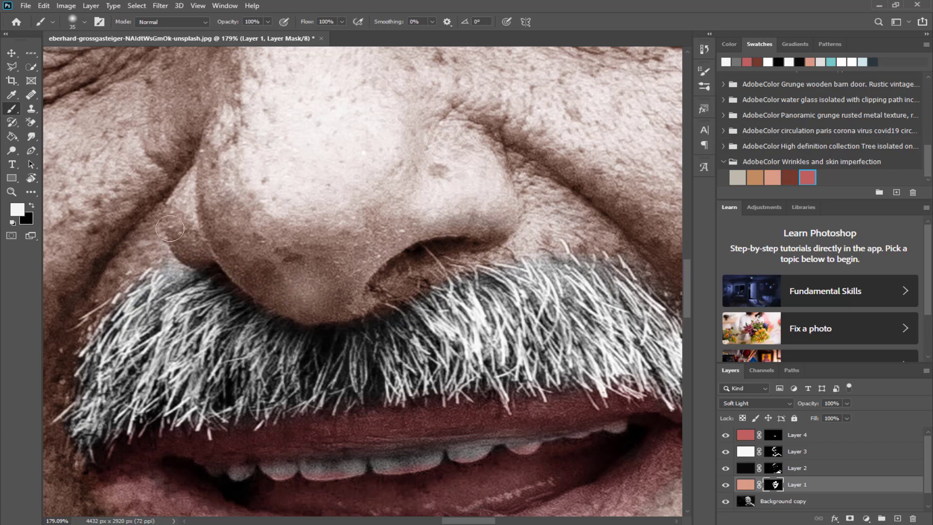
# - Paint the eyelid and the skin around the eye in the portrait's right half on Layer 1's mask
pyautogui.scroll(-5, 170, 228)
pyautogui.scroll(5, 335, 262)
pyautogui.moveTo(329, 273)
pyautogui.mouseDown()
pyautogui.moveTo(352, 336)
pyautogui.moveTo(524, 326)
pyautogui.moveTo(564, 316)
pyautogui.moveTo(589, 287)
pyautogui.moveTo(412, 259)
pyautogui.moveTo(352, 290)
pyautogui.moveTo(391, 236)
pyautogui.moveTo(373, 230)
pyautogui.moveTo(387, 220)
pyautogui.moveTo(551, 252)
pyautogui.moveTo(606, 283)
pyautogui.mouseUp()
pyautogui.moveTo(420, 347); pyautogui.dragTo(464, 336)
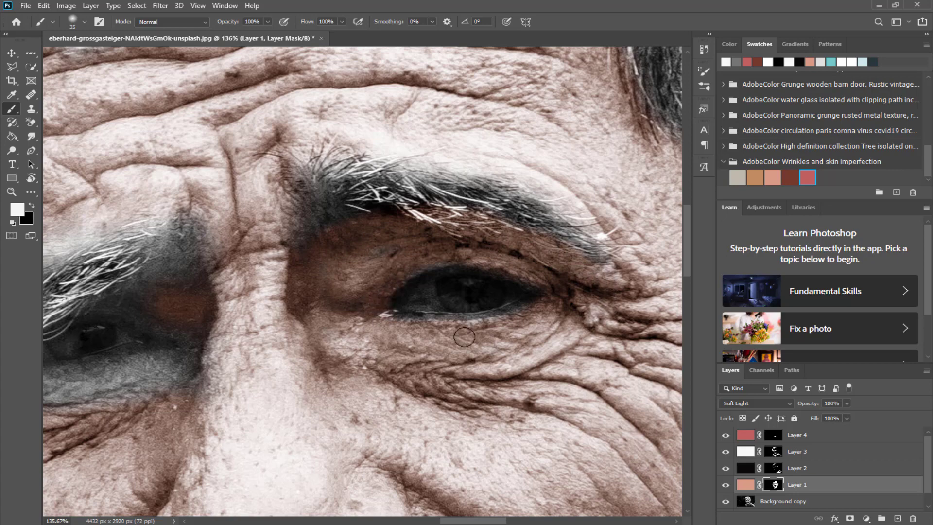
# - Paint the skin below and beside the eye in the portrait's left half on Layer 1's mask
pyautogui.scroll(-5, 340, 285)
pyautogui.scroll(6, 177, 329)
pyautogui.moveTo(427, 291)
pyautogui.mouseDown()
pyautogui.moveTo(221, 330)
pyautogui.moveTo(353, 309)
pyautogui.mouseUp()
pyautogui.moveTo(286, 361)
pyautogui.mouseDown()
pyautogui.moveTo(423, 360)
pyautogui.moveTo(394, 277)
pyautogui.moveTo(323, 308)
pyautogui.moveTo(407, 288)
pyautogui.moveTo(426, 165)
pyautogui.moveTo(439, 191)
pyautogui.moveTo(397, 156)
pyautogui.moveTo(358, 242)
pyautogui.moveTo(380, 265)
pyautogui.mouseUp()
pyautogui.scroll(-1, 798, 471)
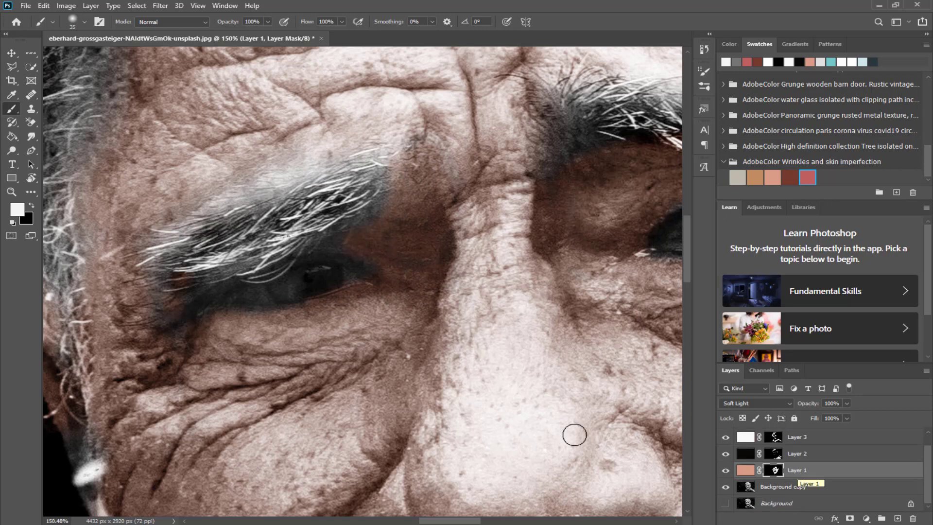
# - Try to extend the skin colour over the left eyebrow and eyelid on Layer 1's mask with the 35-pixel brush
pyautogui.moveTo(187, 273)
pyautogui.mouseDown()
pyautogui.moveTo(262, 209)
pyautogui.moveTo(362, 167)
pyautogui.moveTo(389, 199)
pyautogui.moveTo(219, 251)
pyautogui.moveTo(197, 220)
pyautogui.mouseUp()
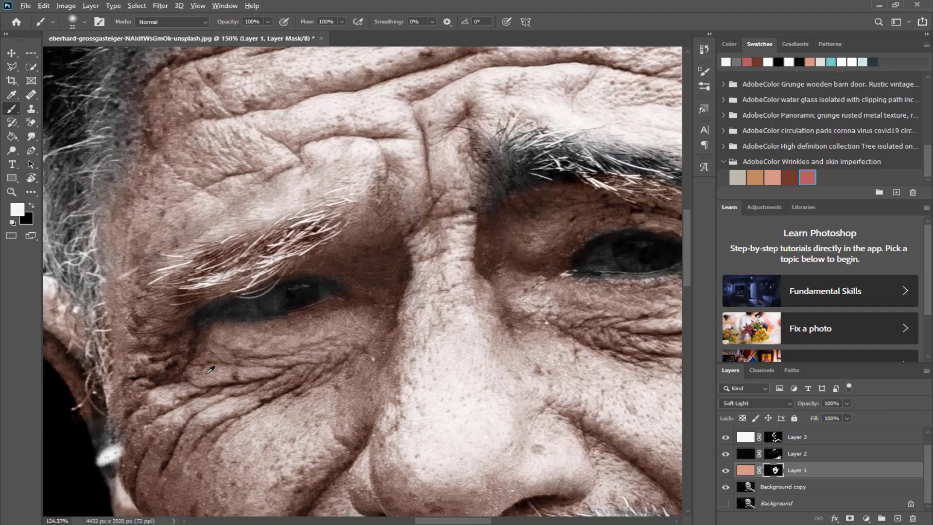
pyautogui.scroll(-3, 341, 248)
pyautogui.scroll(-3, 341, 248)
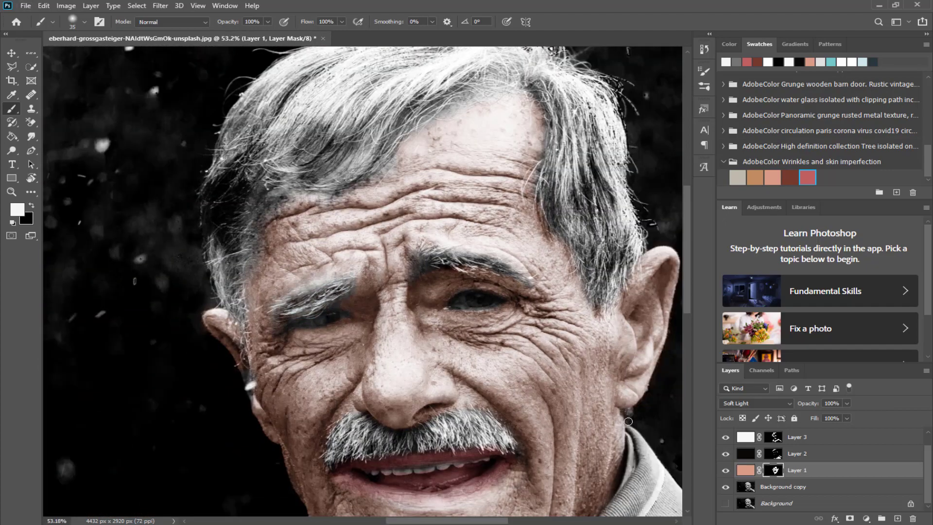
# - Paint the narrow eyelid strip between the left eyebrow and the eye on Layer 1's mask with a 7-pixel brush
pyautogui.scroll(4, 416, 272)
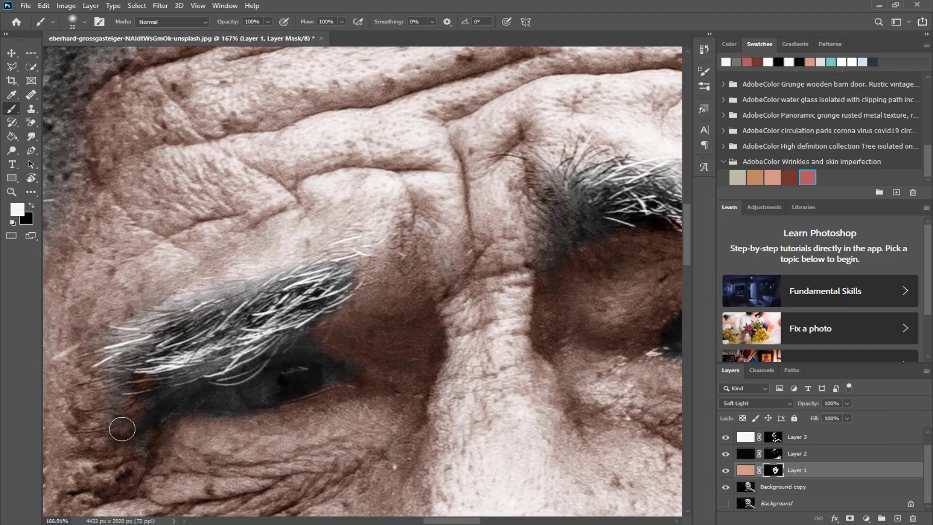
pyautogui.scroll(3, 213, 379)
pyautogui.moveTo(83, 382)
pyautogui.mouseDown()
pyautogui.moveTo(132, 353)
pyautogui.moveTo(427, 287)
pyautogui.moveTo(452, 273)
pyautogui.moveTo(546, 316)
pyautogui.mouseUp()
pyautogui.moveTo(71, 386); pyautogui.dragTo(113, 442)
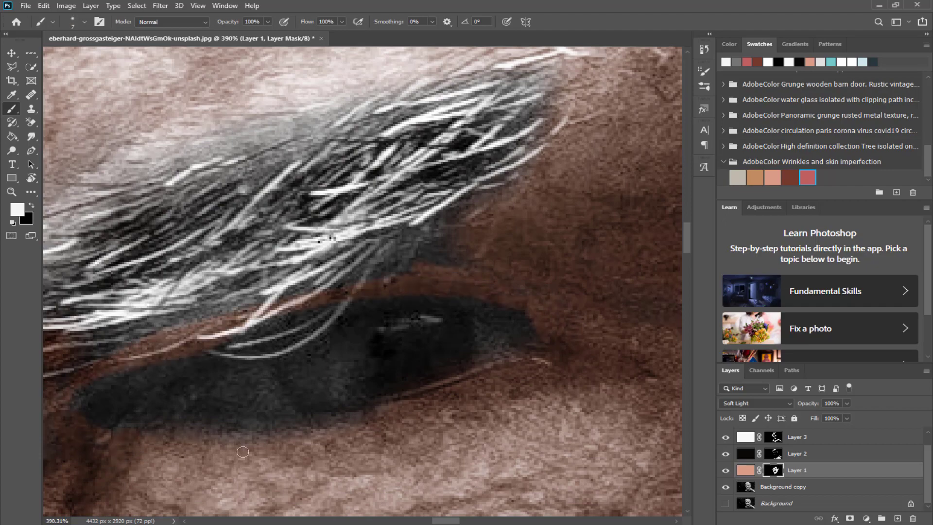
# - Fill in the uncoloured skin around the ears, temple and forehead hairline on Layer 1's mask with a 35-pixel brush
pyautogui.scroll(-5, 243, 452)
pyautogui.scroll(3, 276, 388)
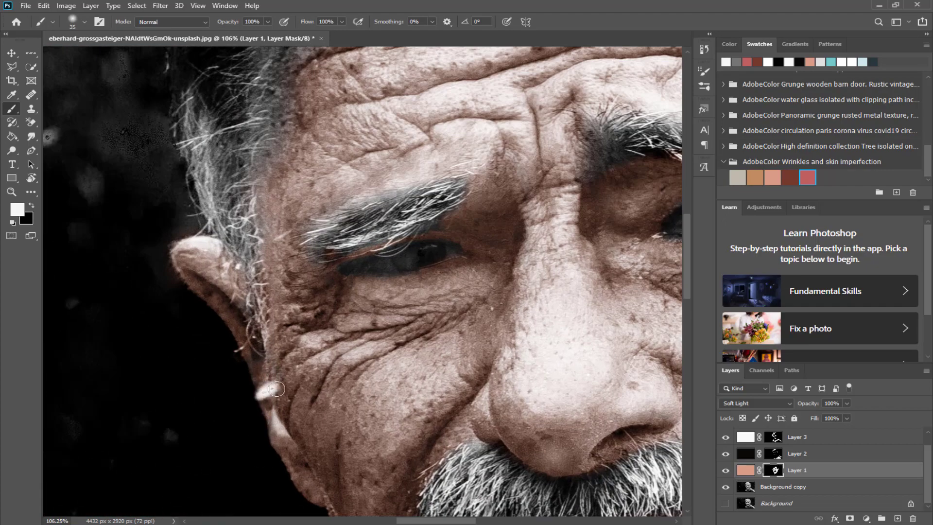
pyautogui.scroll(-4, 244, 350)
pyautogui.scroll(4, 473, 243)
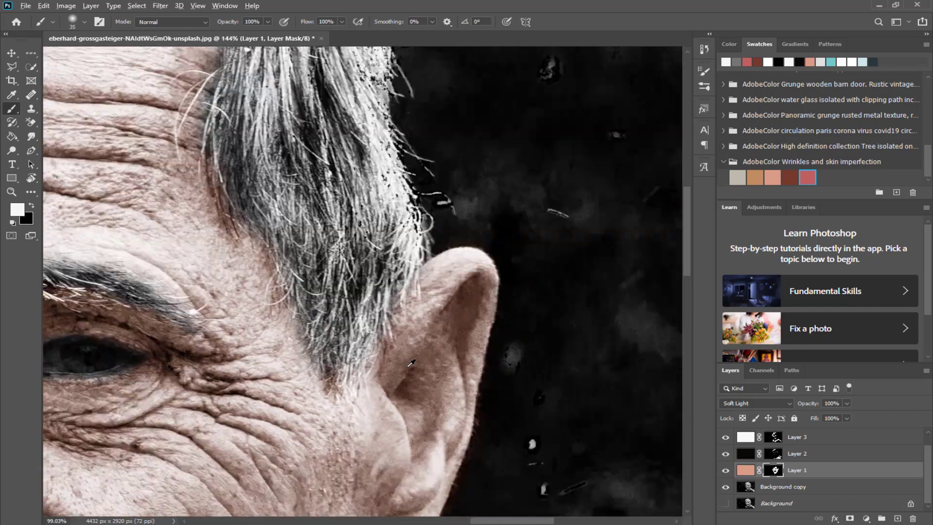
pyautogui.scroll(-4, 495, 413)
pyautogui.scroll(4, 86, 384)
pyautogui.moveTo(87, 384)
pyautogui.mouseDown()
pyautogui.moveTo(105, 328)
pyautogui.moveTo(115, 364)
pyautogui.moveTo(120, 276)
pyautogui.moveTo(126, 289)
pyautogui.moveTo(212, 298)
pyautogui.moveTo(301, 292)
pyautogui.moveTo(372, 240)
pyautogui.mouseUp()
pyautogui.scroll(3, 417, 177)
pyautogui.hscroll(2, 338, 246)
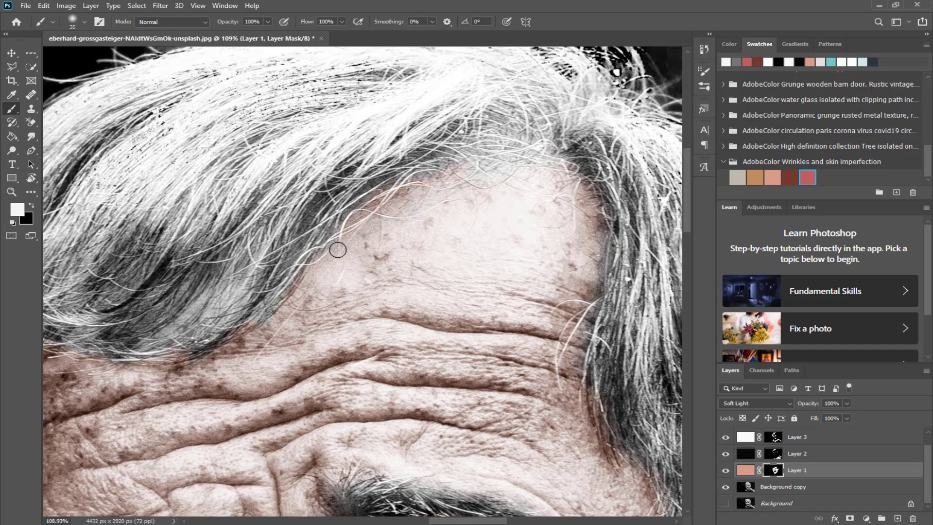
pyautogui.scroll(-4, 601, 270)
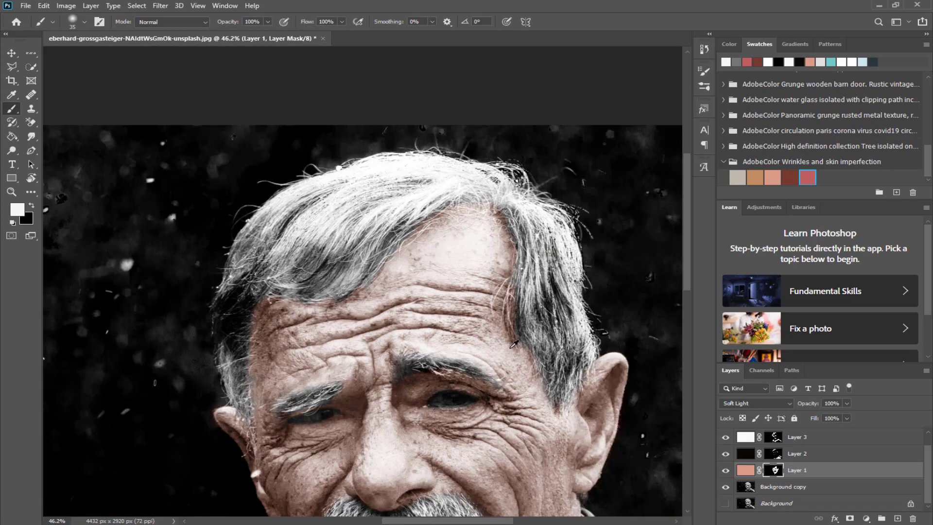
# - Darken both eyebrows by painting them on Layer 2's mask with the 35-pixel brush
pyautogui.scroll(1, 542, 389)
pyautogui.scroll(-1, 541, 389)
pyautogui.scroll(1, 787, 451)
pyautogui.click(792, 468)
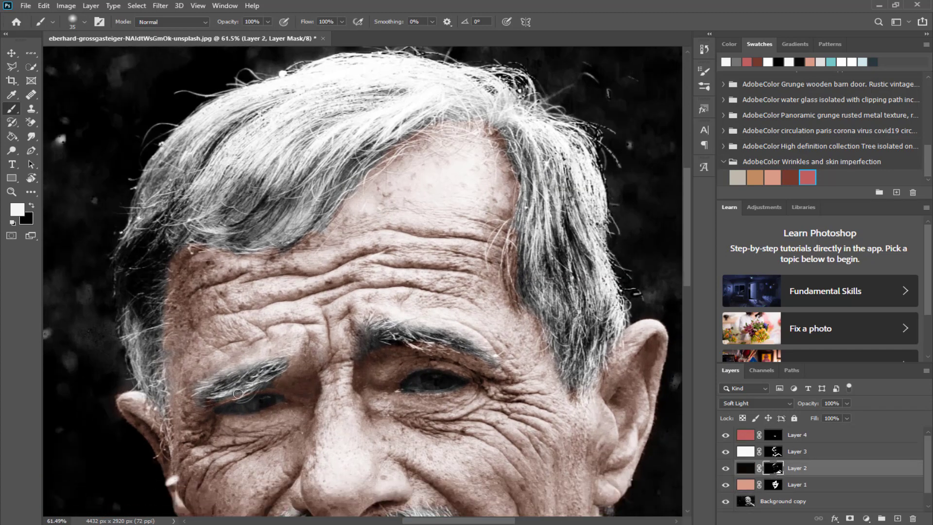
pyautogui.scroll(3, 234, 408)
pyautogui.moveTo(195, 394)
pyautogui.mouseDown()
pyautogui.moveTo(311, 336)
pyautogui.moveTo(270, 362)
pyautogui.mouseUp()
pyautogui.scroll(-1, 341, 316)
pyautogui.moveTo(433, 292)
pyautogui.mouseDown()
pyautogui.moveTo(479, 316)
pyautogui.moveTo(605, 347)
pyautogui.mouseUp()
pyautogui.moveTo(372, 308); pyautogui.dragTo(343, 297)
pyautogui.scroll(-4, 343, 298)
pyautogui.scroll(4, 272, 335)
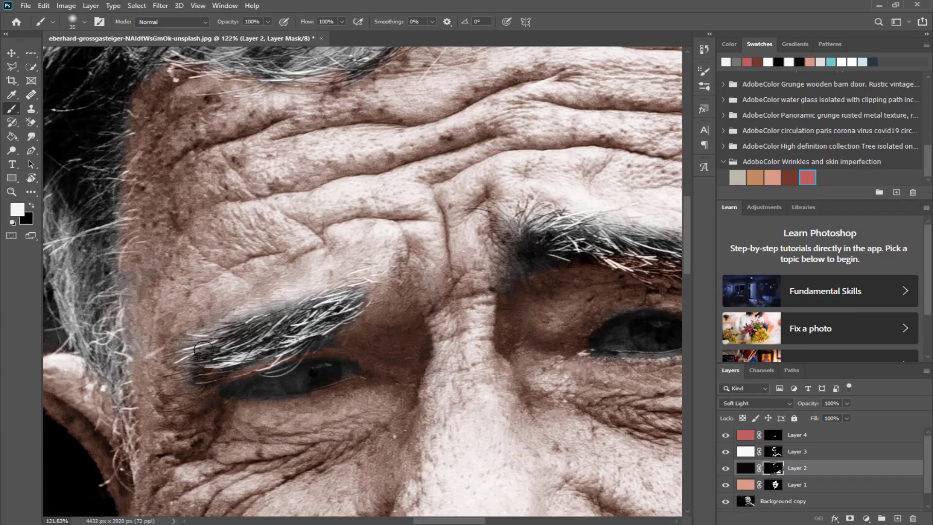
pyautogui.moveTo(195, 350)
pyautogui.mouseDown()
pyautogui.moveTo(214, 366)
pyautogui.moveTo(343, 308)
pyautogui.moveTo(204, 340)
pyautogui.mouseUp()
pyautogui.scroll(-2, 341, 291)
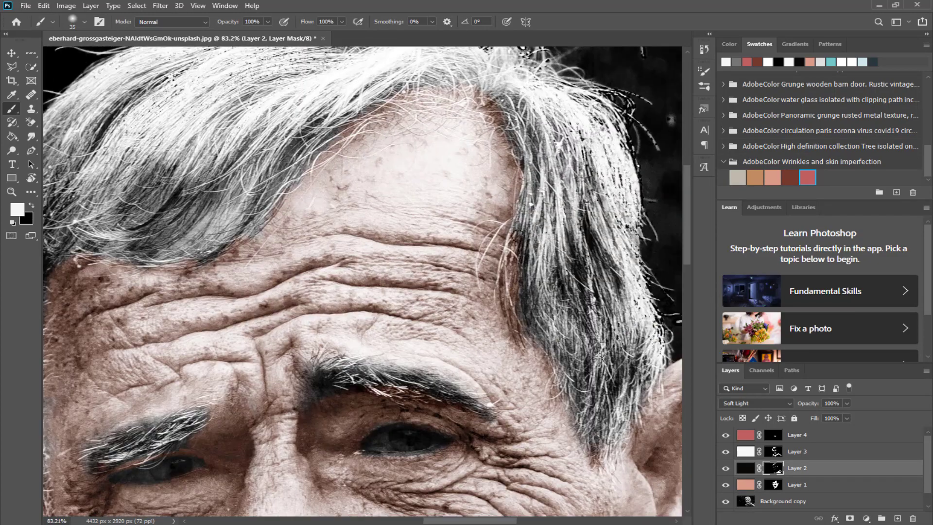
# - Darken the hair beside the forehead and temple by painting on Layer 2's mask
pyautogui.moveTo(508, 214)
pyautogui.mouseDown()
pyautogui.moveTo(532, 313)
pyautogui.moveTo(592, 427)
pyautogui.mouseUp()
pyautogui.scroll(-3, 592, 427)
pyautogui.scroll(2, 486, 160)
pyautogui.moveTo(608, 141)
pyautogui.mouseDown()
pyautogui.moveTo(500, 150)
pyautogui.moveTo(437, 233)
pyautogui.moveTo(409, 165)
pyautogui.moveTo(238, 408)
pyautogui.moveTo(399, 138)
pyautogui.mouseUp()
pyautogui.scroll(-2, 490, 132)
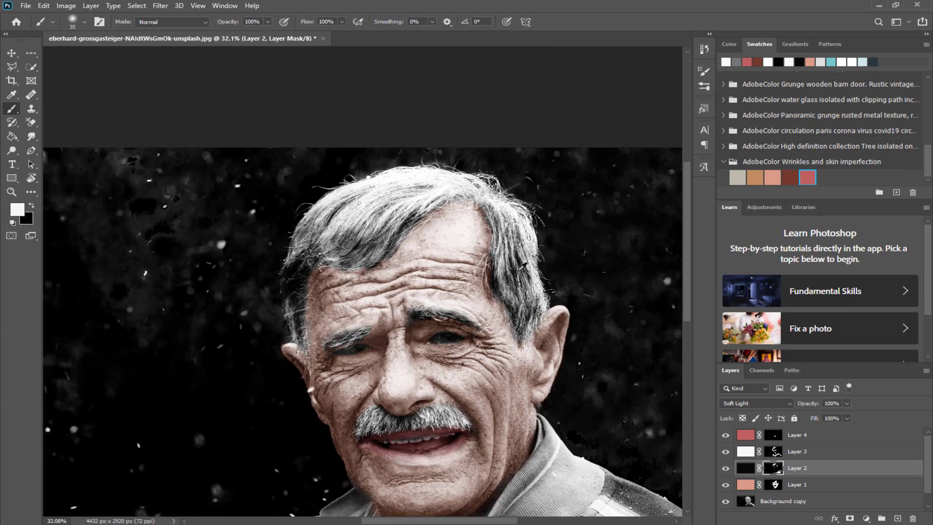
# - Hide Layer 3 and paint over the top of the hair on Layer 2's mask with a larger brush
pyautogui.scroll(2, 490, 146)
pyautogui.click(725, 451)
pyautogui.scroll(-2, 517, 265)
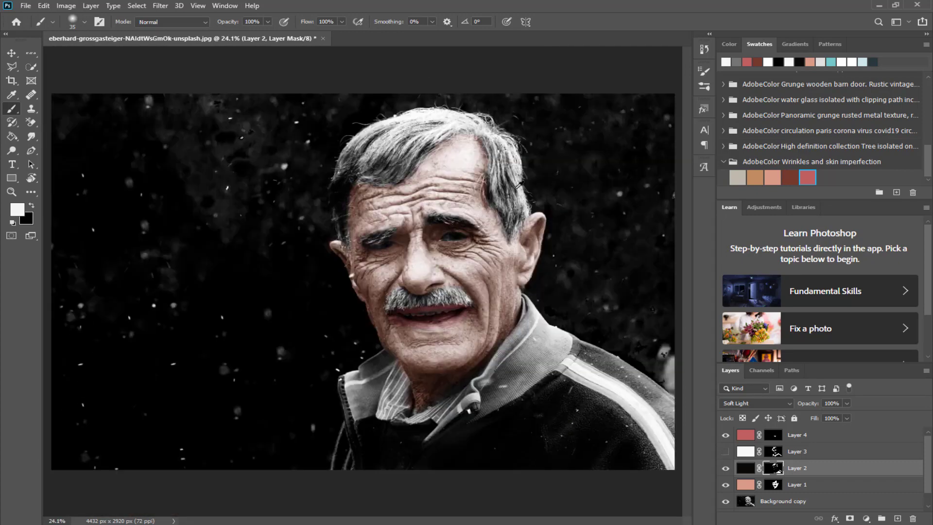
pyautogui.scroll(2, 505, 195)
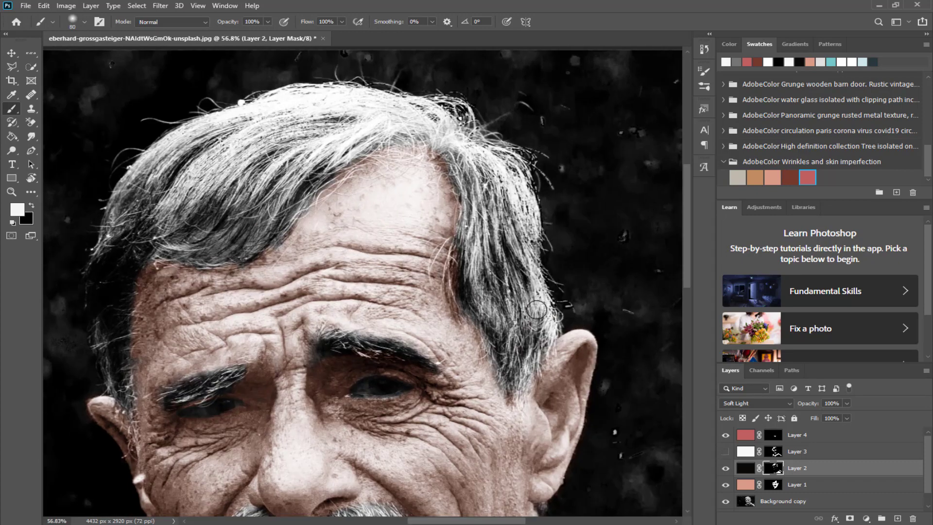
pyautogui.moveTo(251, 117); pyautogui.dragTo(313, 115)
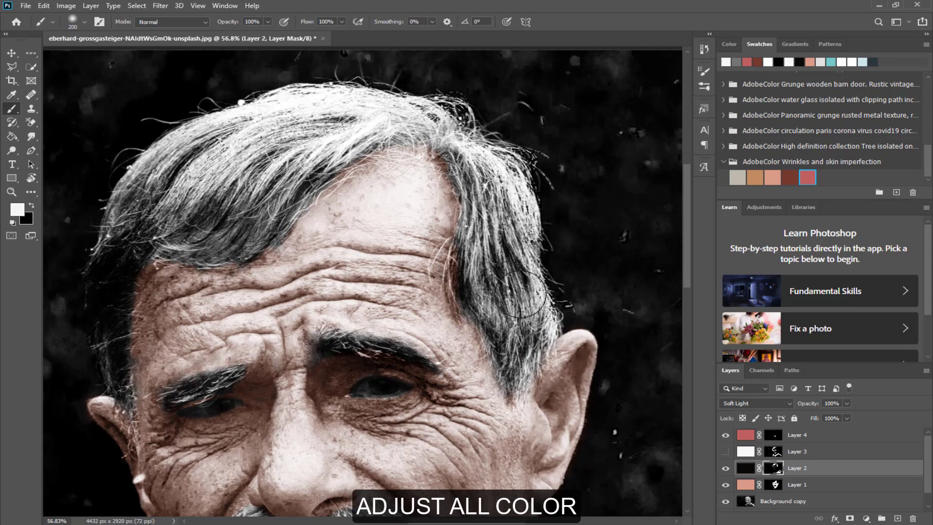
# - Create a new layer above Layer 4, fill it with a medium blue and add a black mask
pyautogui.keyDown('alt'); pyautogui.scroll(-5, 462, 286); pyautogui.keyUp('alt')
pyautogui.keyDown('alt'); pyautogui.scroll(3, 462, 286); pyautogui.keyUp('alt')
pyautogui.click(860, 436)
pyautogui.click(897, 518)
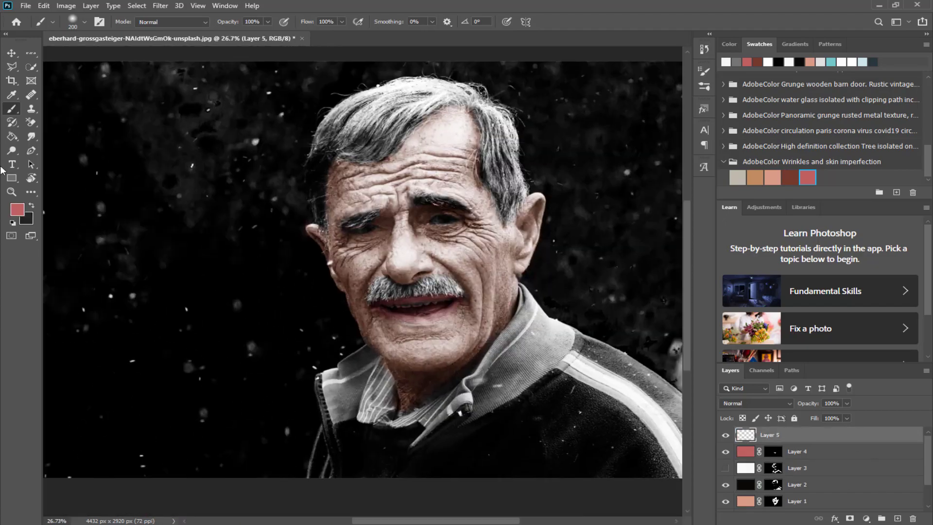
pyautogui.click(18, 210)
pyautogui.click(210, 119)
pyautogui.click(160, 140)
pyautogui.click(150, 99)
pyautogui.click(314, 65)
pyautogui.click(12, 137)
pyautogui.click(240, 211)
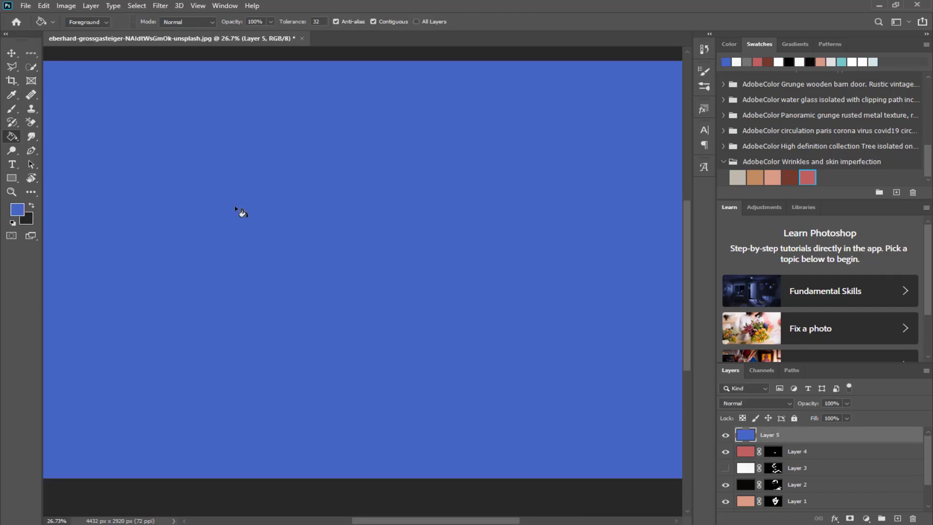
pyautogui.keyDown('alt'); pyautogui.click(849, 518); pyautogui.keyUp('alt')
# - Paint the dark front of the jacket on Layer 5's mask with a 200-pixel white brush
pyautogui.keyDown('alt'); pyautogui.scroll(5, 456, 254); pyautogui.keyUp('alt')
pyautogui.keyDown('alt'); pyautogui.scroll(-6, 455, 254); pyautogui.keyUp('alt')
pyautogui.keyDown('alt'); pyautogui.scroll(5, 571, 401); pyautogui.keyUp('alt')
pyautogui.click(12, 108)
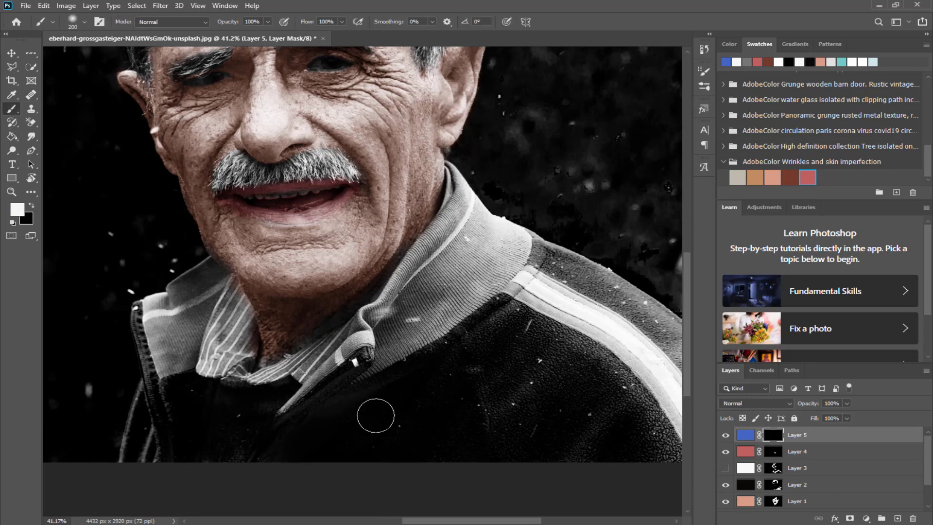
pyautogui.moveTo(332, 427); pyautogui.dragTo(426, 385)
# - Try the Overlay blend mode on Layer 5 and return the layer to Normal
pyautogui.click(777, 406)
pyautogui.click(743, 394)
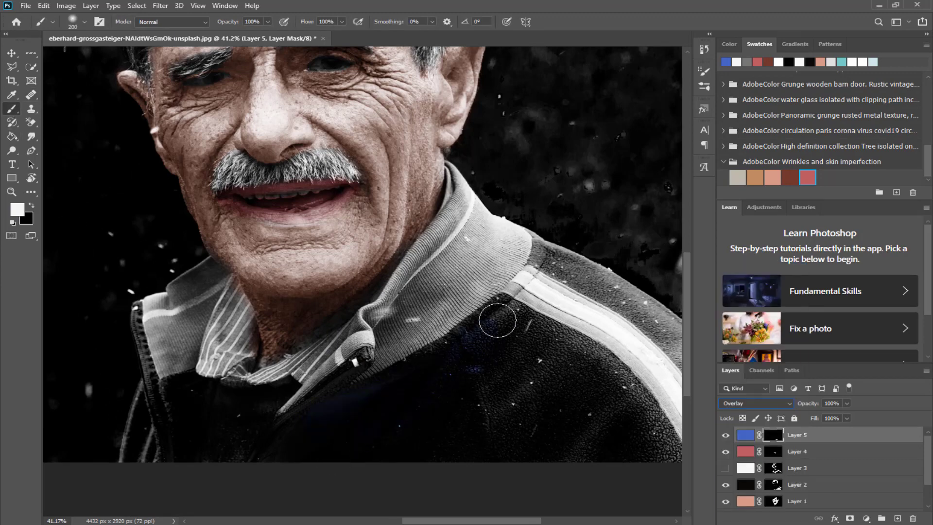
pyautogui.click(777, 404)
pyautogui.click(734, 268)
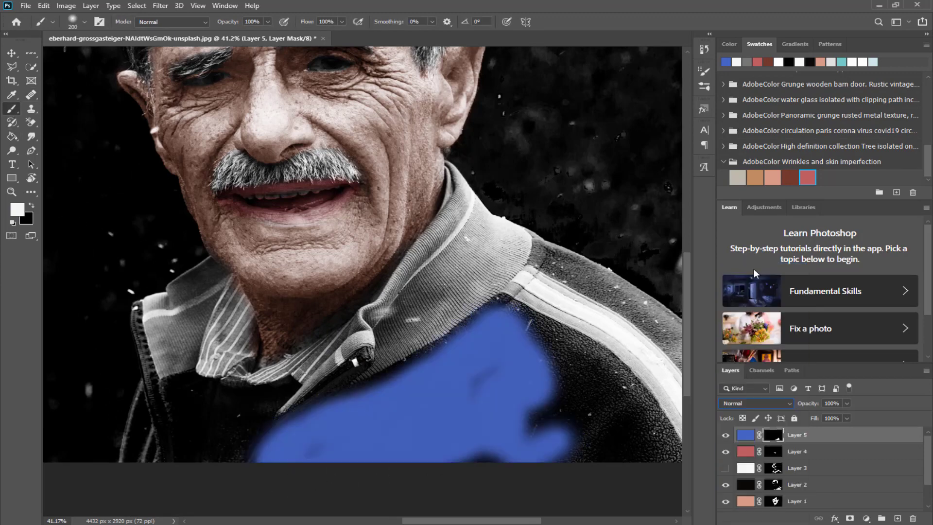
# - Paint the jacket front up to the stripes and, with a 150-pixel brush, the shoulder above them on Layer 5's mask
pyautogui.moveTo(540, 428)
pyautogui.mouseDown()
pyautogui.moveTo(546, 340)
pyautogui.moveTo(578, 418)
pyautogui.moveTo(608, 407)
pyautogui.moveTo(657, 465)
pyautogui.mouseUp()
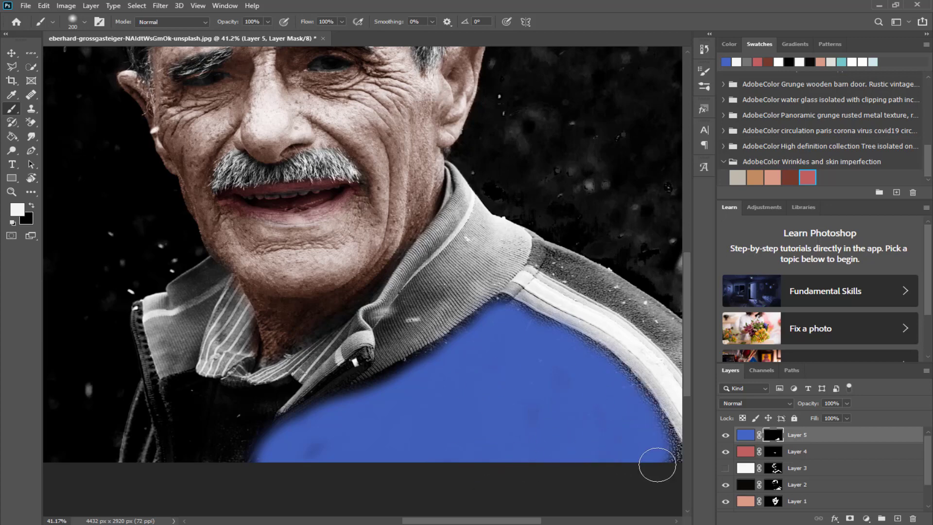
pyautogui.press('[')
pyautogui.press('[')
pyautogui.moveTo(552, 257); pyautogui.dragTo(582, 273)
pyautogui.moveTo(622, 303); pyautogui.dragTo(658, 331)
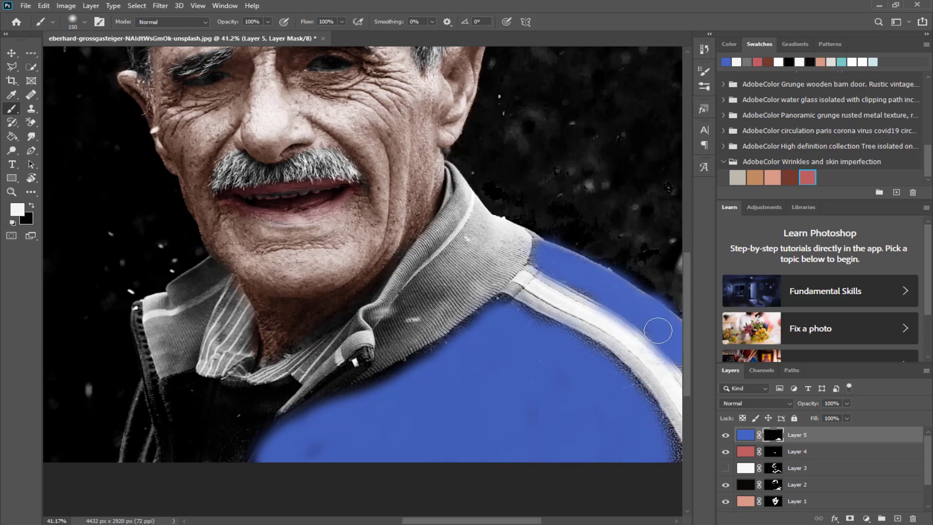
# - Paint the remaining dark jacket areas on Layer 5's mask and set the layer's blend mode to Color Dodge
pyautogui.scroll(-1, 329, 358)
pyautogui.moveTo(131, 430)
pyautogui.mouseDown()
pyautogui.moveTo(146, 368)
pyautogui.moveTo(173, 419)
pyautogui.moveTo(173, 368)
pyautogui.moveTo(183, 432)
pyautogui.moveTo(222, 423)
pyautogui.moveTo(280, 375)
pyautogui.moveTo(265, 412)
pyautogui.moveTo(338, 353)
pyautogui.moveTo(309, 368)
pyautogui.moveTo(383, 374)
pyautogui.moveTo(439, 326)
pyautogui.moveTo(541, 298)
pyautogui.mouseUp()
pyautogui.click(756, 404)
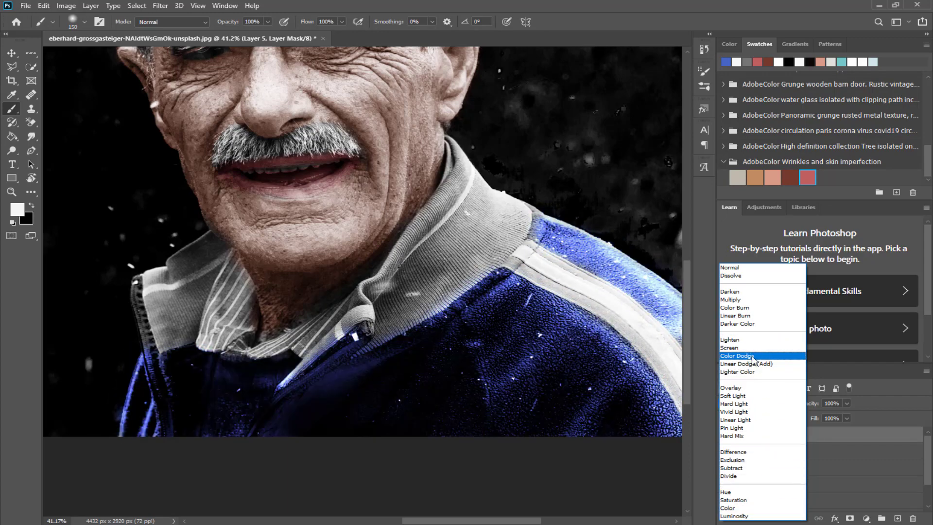
pyautogui.click(752, 358)
# - Compare the portrait with Layer 3 shown and hidden, leave it hidden and reselect Layer 5
pyautogui.click(797, 467)
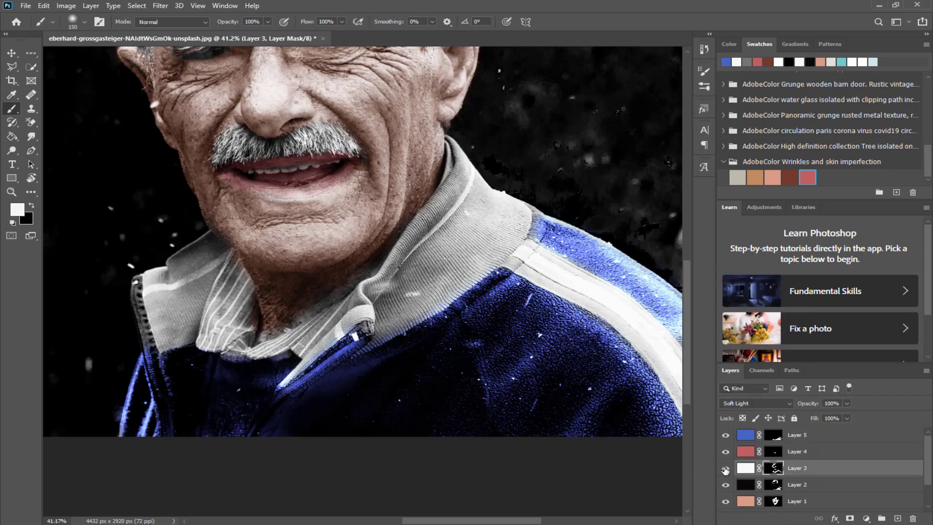
pyautogui.click(725, 468)
pyautogui.click(811, 435)
pyautogui.scroll(-3, 525, 375)
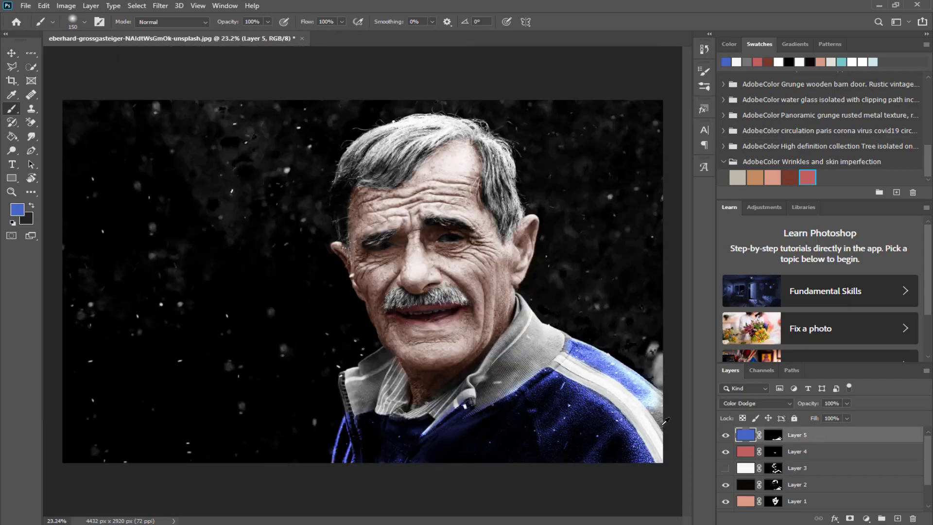
pyautogui.scroll(3, 649, 392)
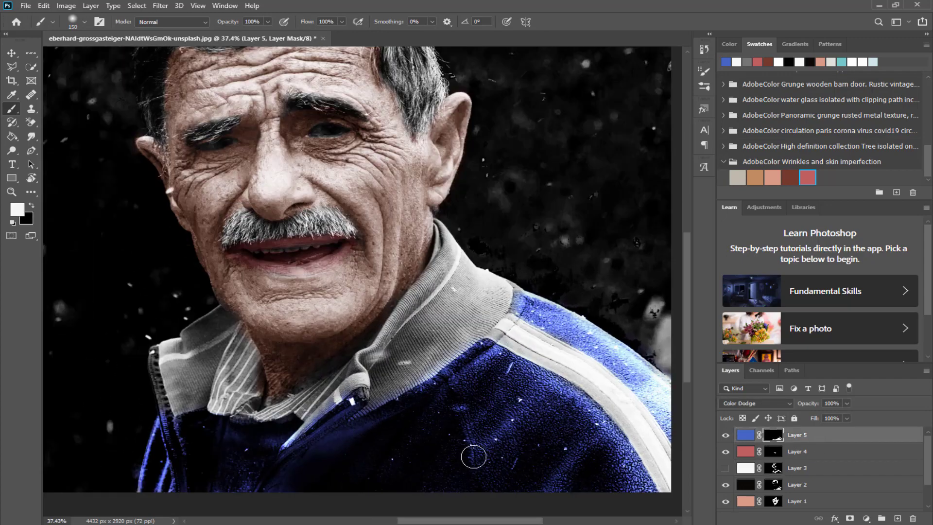
# - Touch up the lip corner on Layer 4's mask with a 45-pixel white brush and try Overlay before keeping Soft Light
pyautogui.click(33, 207)
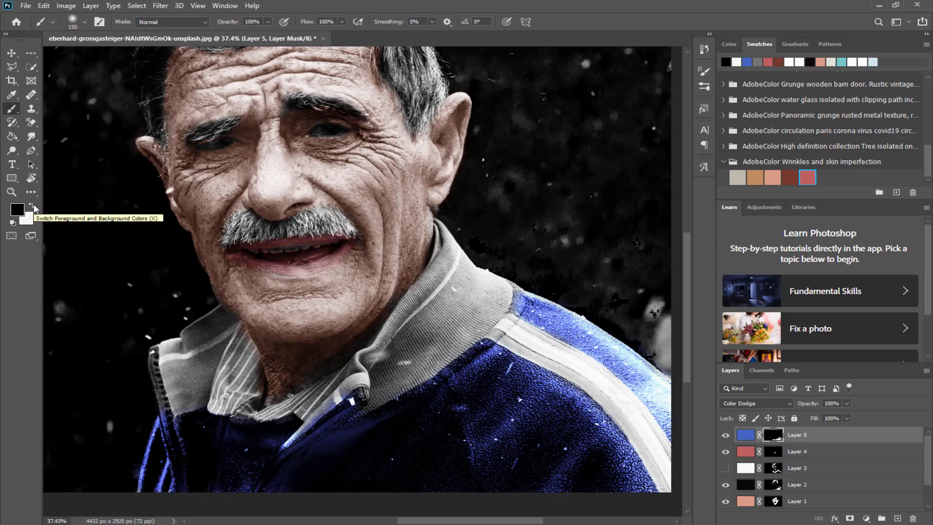
pyautogui.scroll(-3, 331, 351)
pyautogui.scroll(8, 408, 319)
pyautogui.hotkey('alt', '[')
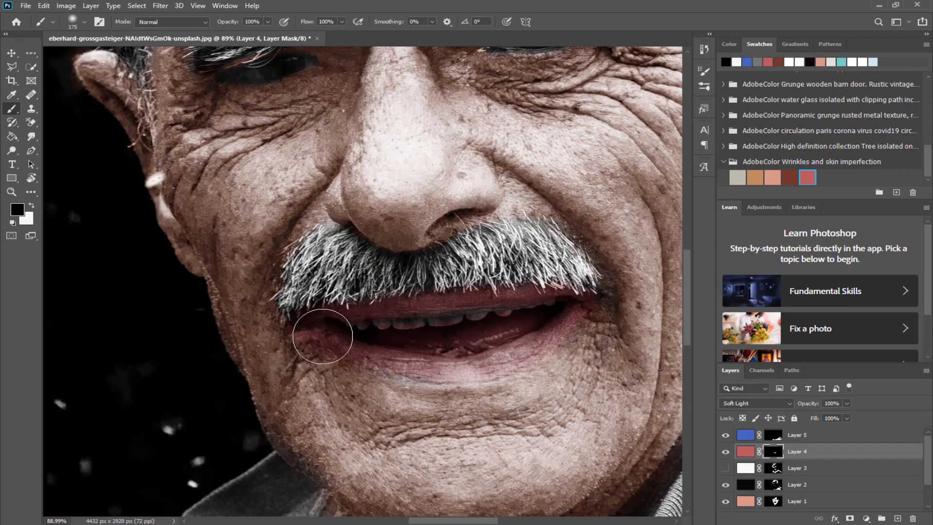
pyautogui.press('x')
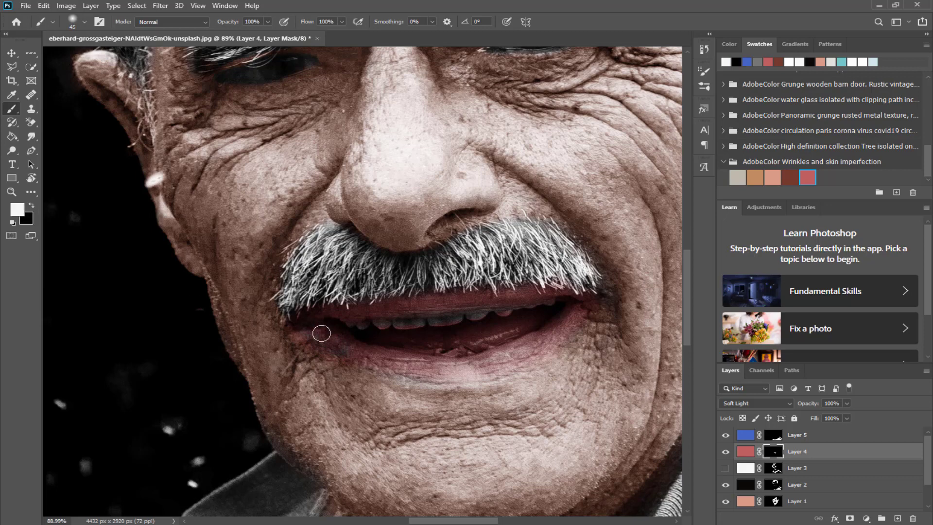
pyautogui.click(754, 401)
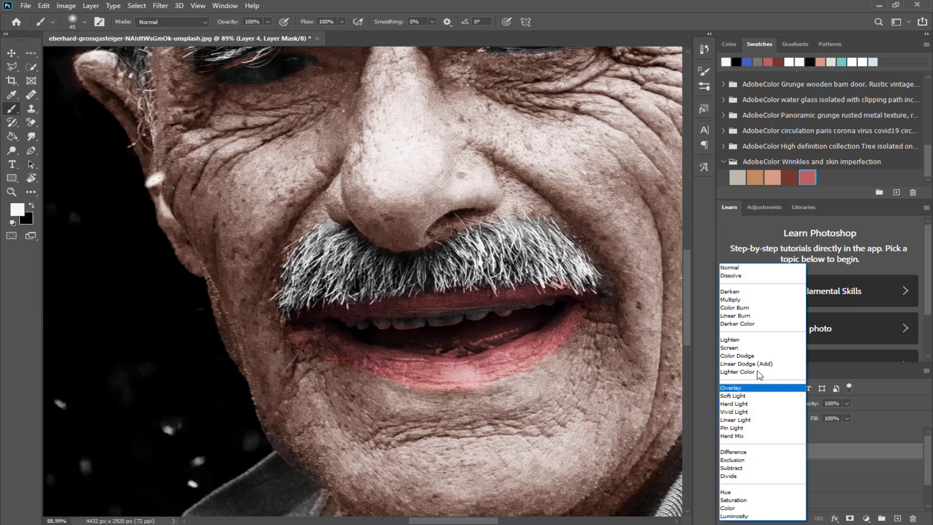
pyautogui.click(449, 367)
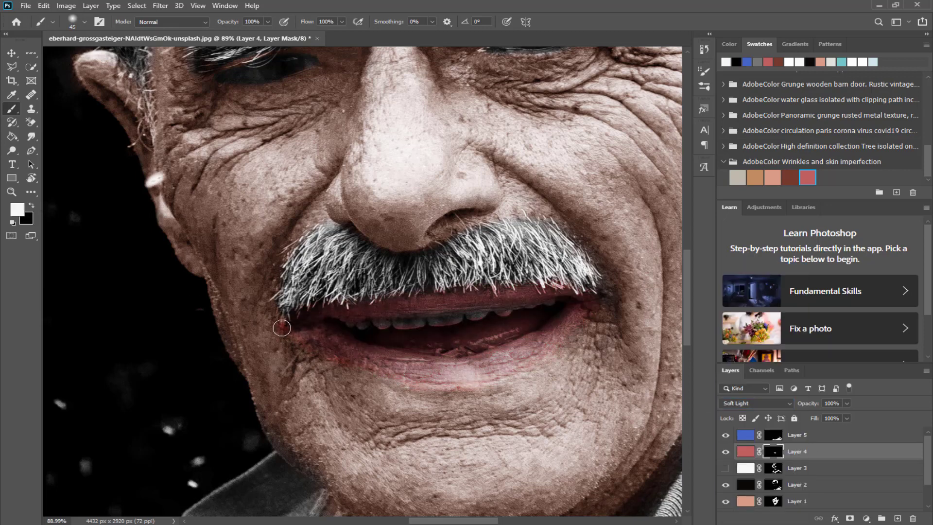
# - Clean up the lip corner on Layer 4's mask, and paint the moustache white on Layer 2's mask with the 45-pixel brush
pyautogui.press('x')
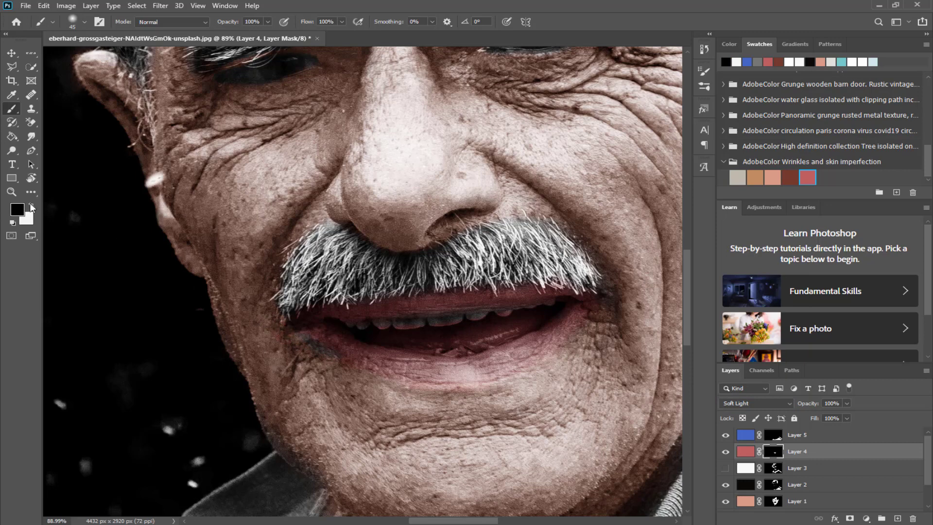
pyautogui.press('x')
pyautogui.click(773, 485)
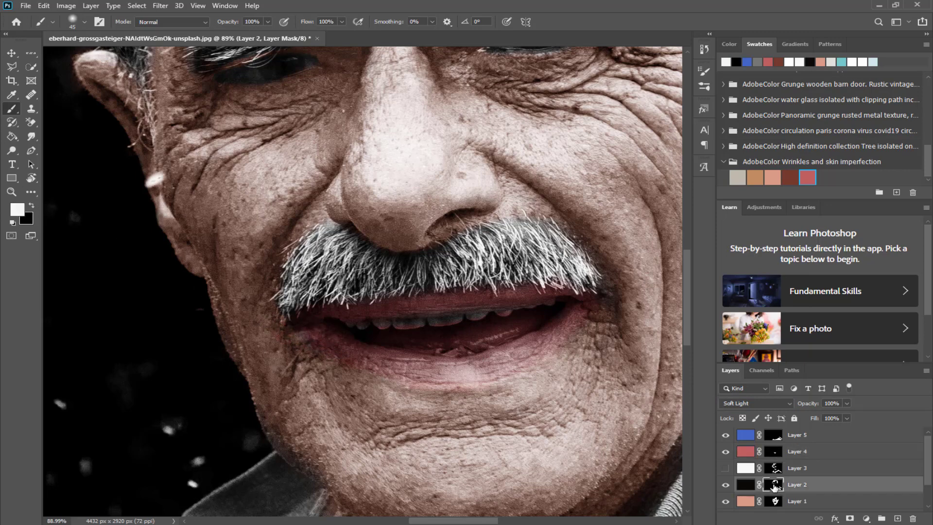
pyautogui.moveTo(294, 290)
pyautogui.mouseDown()
pyautogui.moveTo(318, 251)
pyautogui.moveTo(357, 265)
pyautogui.moveTo(464, 263)
pyautogui.moveTo(522, 238)
pyautogui.moveTo(573, 257)
pyautogui.moveTo(559, 238)
pyautogui.mouseUp()
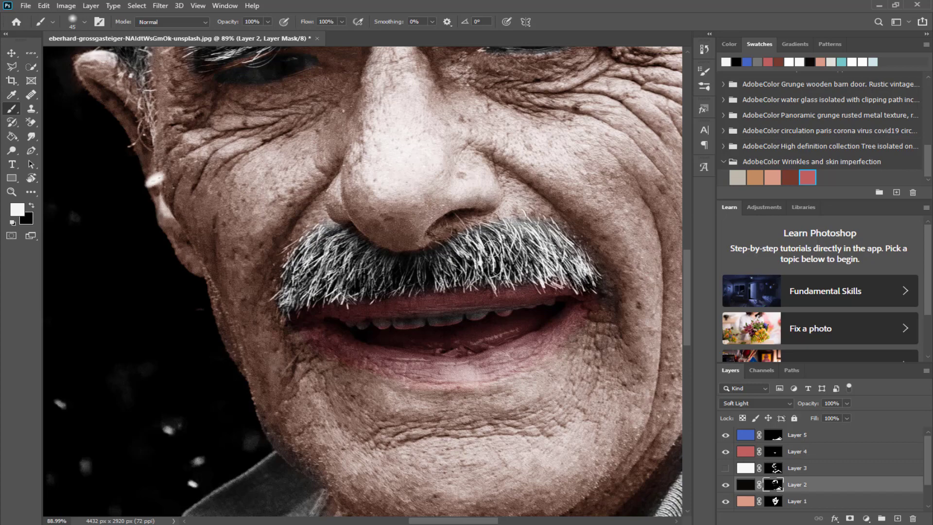
pyautogui.scroll(-5, 603, 269)
pyautogui.scroll(3, 603, 269)
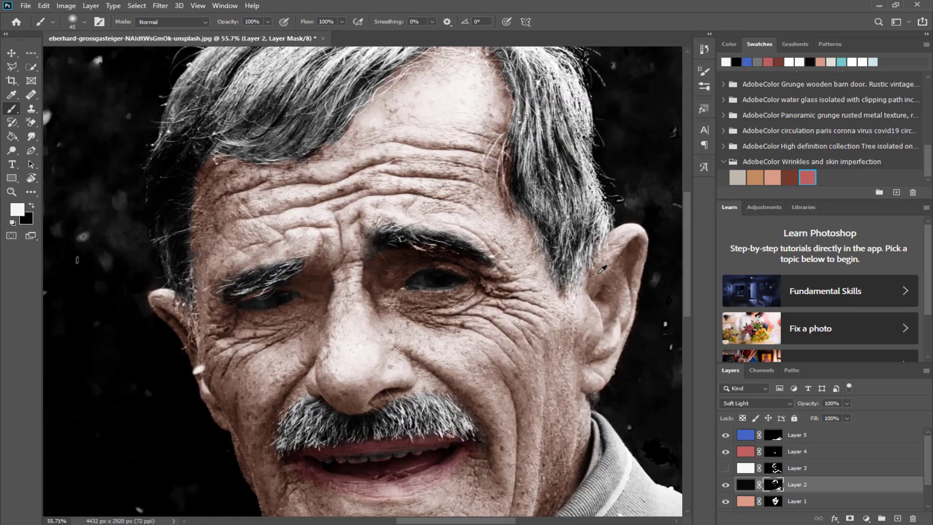
# - Compare the whole portrait with Layer 3 shown and hidden, leaving Layer 3 hidden and Layer 5 selected
pyautogui.scroll(-3, 447, 282)
pyautogui.press('v')
pyautogui.click(821, 439)
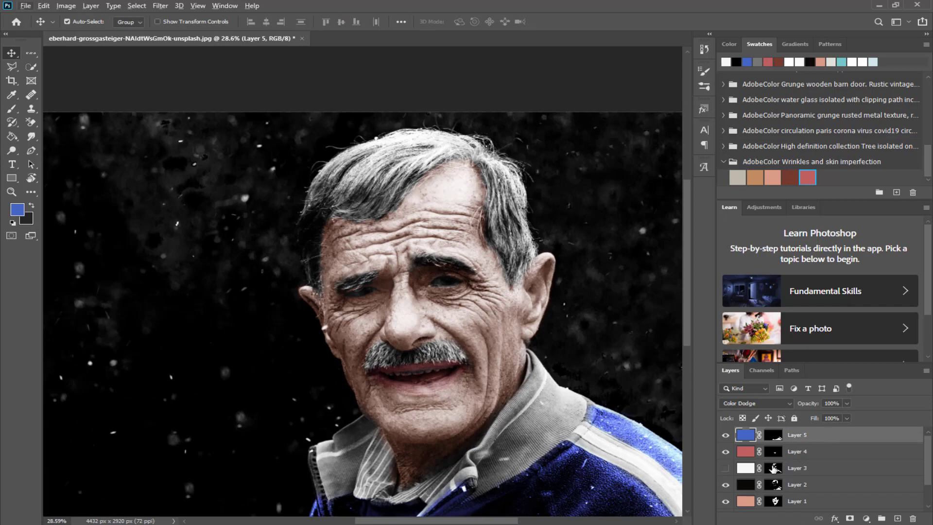
pyautogui.click(726, 469)
pyautogui.click(725, 469)
pyautogui.click(725, 469)
pyautogui.keyDown('shift'); pyautogui.click(775, 470); pyautogui.keyUp('shift')
pyautogui.keyDown('shift'); pyautogui.click(776, 471); pyautogui.keyUp('shift')
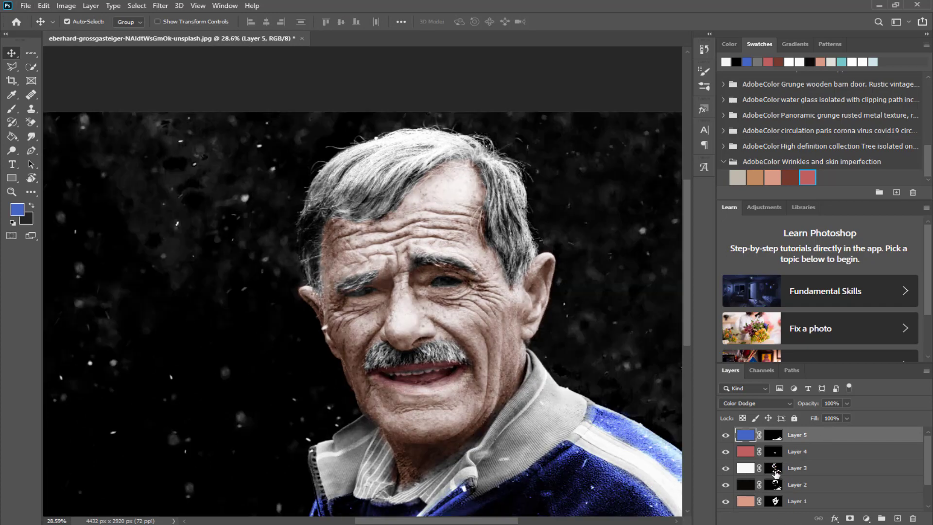
pyautogui.click(724, 469)
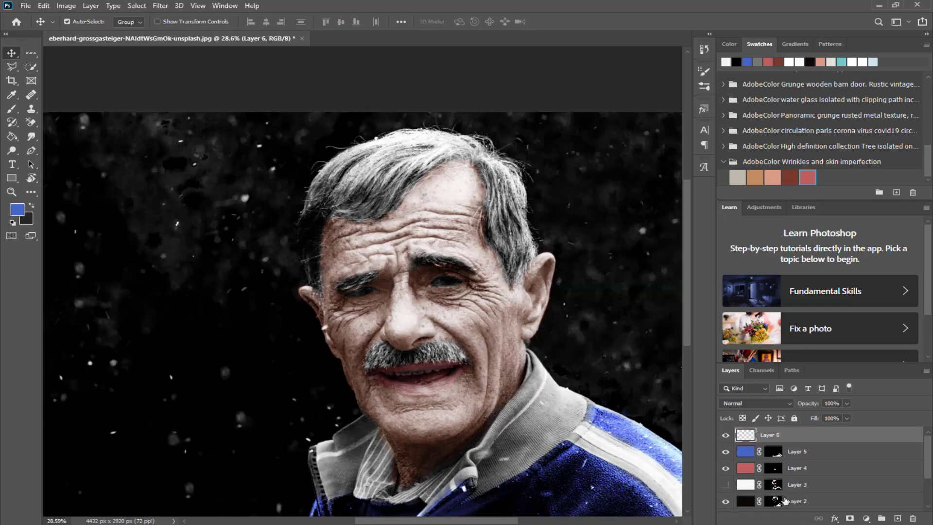
# - On a new layer above Layer 5, paint the wider-open eye's white in a very light bluish white and set the blend mode to Overlay
pyautogui.click(775, 501)
pyautogui.press('d')
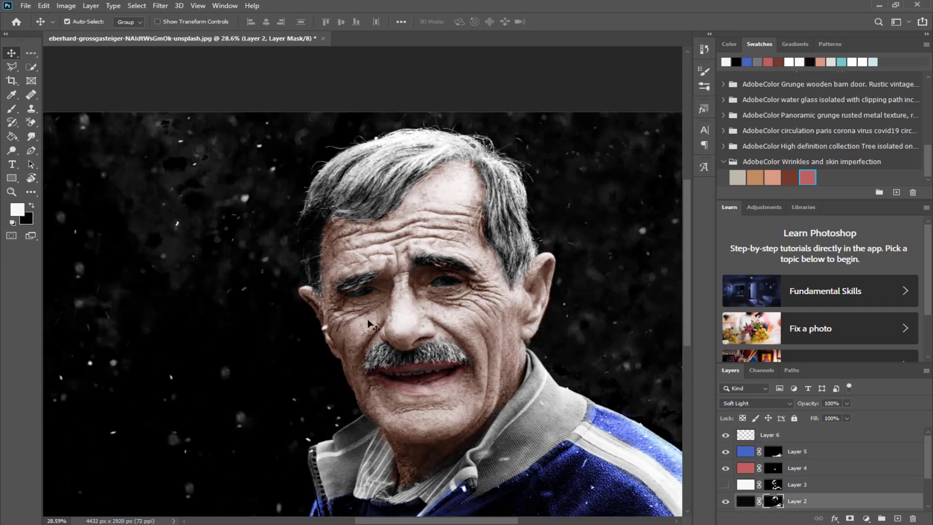
pyautogui.press('b')
pyautogui.scroll(10, 439, 284)
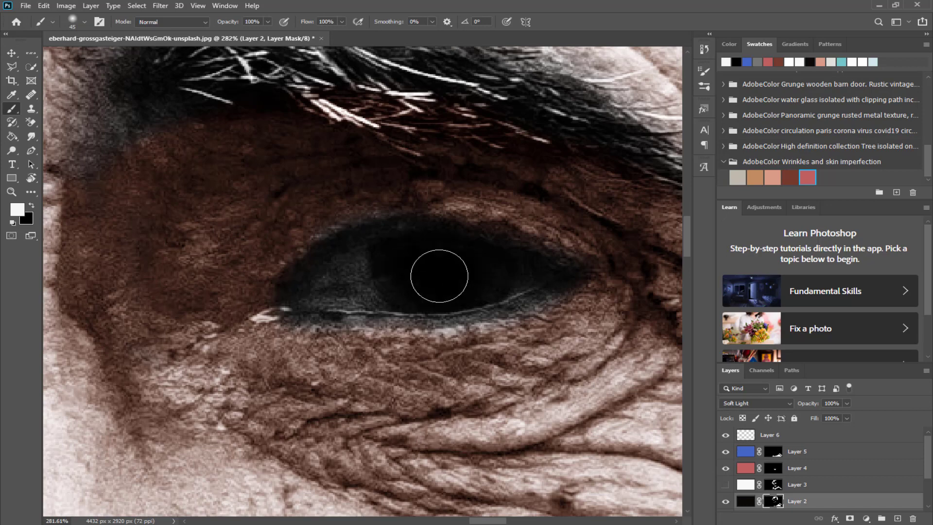
pyautogui.click(790, 436)
pyautogui.click(17, 209)
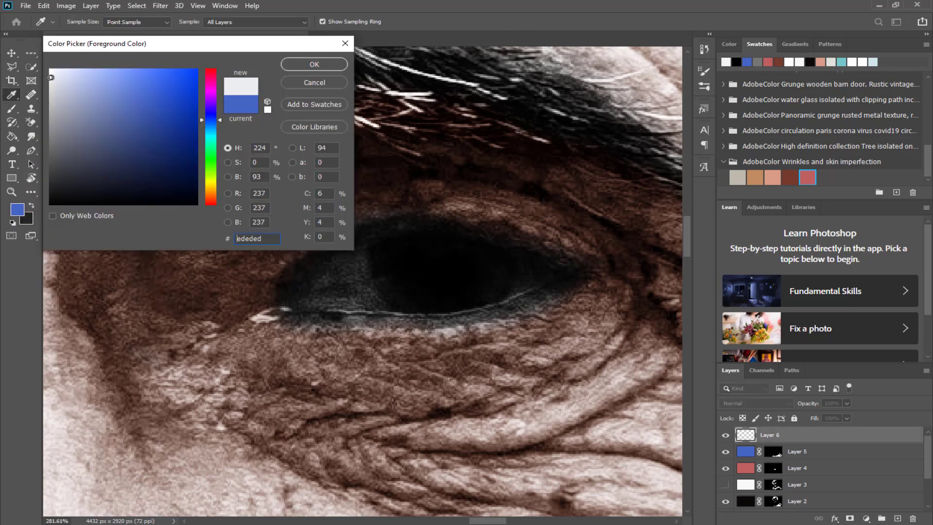
pyautogui.click(53, 71)
pyautogui.click(315, 63)
pyautogui.moveTo(336, 277)
pyautogui.mouseDown()
pyautogui.moveTo(362, 268)
pyautogui.moveTo(328, 302)
pyautogui.moveTo(375, 305)
pyautogui.moveTo(335, 284)
pyautogui.moveTo(352, 263)
pyautogui.moveTo(369, 301)
pyautogui.mouseUp()
pyautogui.click(772, 403)
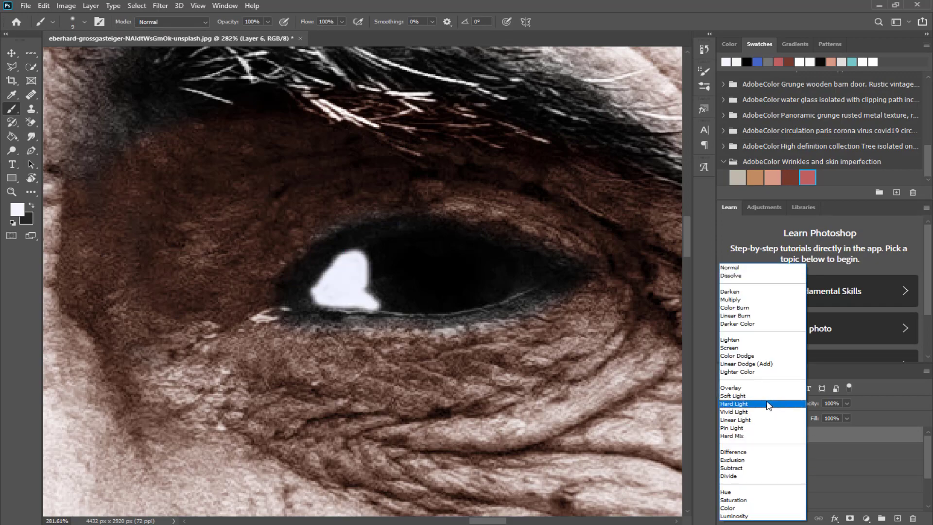
pyautogui.click(734, 387)
# - Brighten the outer corner of the wider-open eye and the visible white of the other eye on Layer 6 with small brush strokes
pyautogui.scroll(-3, 541, 265)
pyautogui.scroll(4, 529, 308)
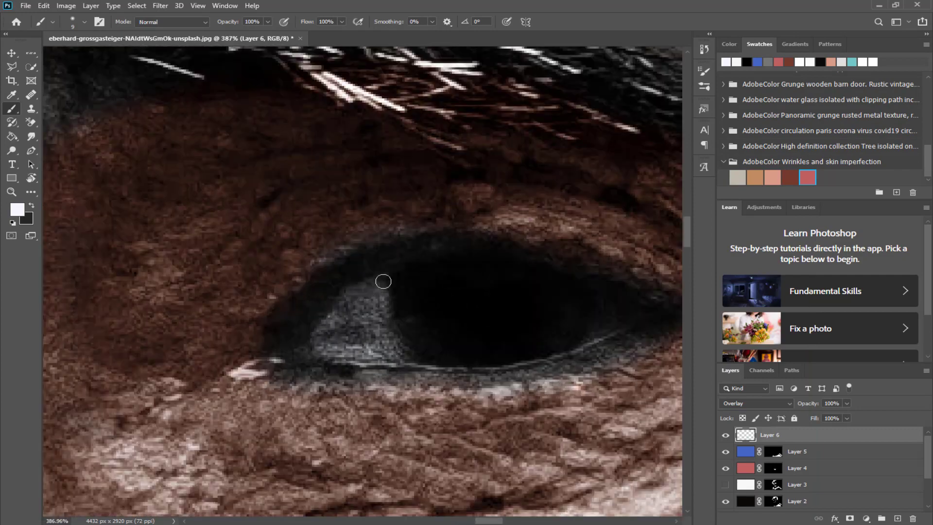
pyautogui.moveTo(635, 317)
pyautogui.mouseDown()
pyautogui.moveTo(522, 371)
pyautogui.moveTo(342, 372)
pyautogui.moveTo(579, 364)
pyautogui.moveTo(623, 334)
pyautogui.moveTo(292, 359)
pyautogui.moveTo(301, 321)
pyautogui.moveTo(428, 249)
pyautogui.moveTo(529, 257)
pyautogui.moveTo(656, 297)
pyautogui.mouseUp()
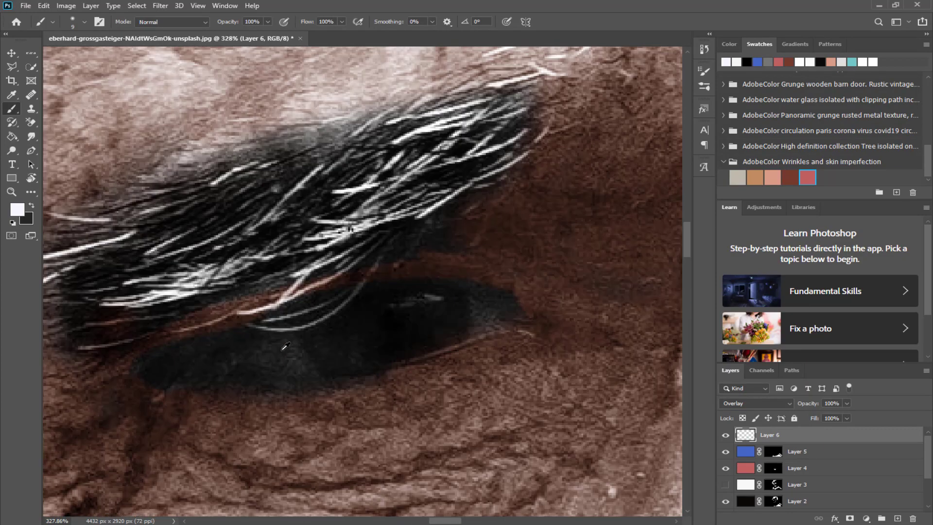
pyautogui.moveTo(243, 352)
pyautogui.mouseDown()
pyautogui.moveTo(279, 356)
pyautogui.moveTo(286, 368)
pyautogui.moveTo(232, 355)
pyautogui.mouseUp()
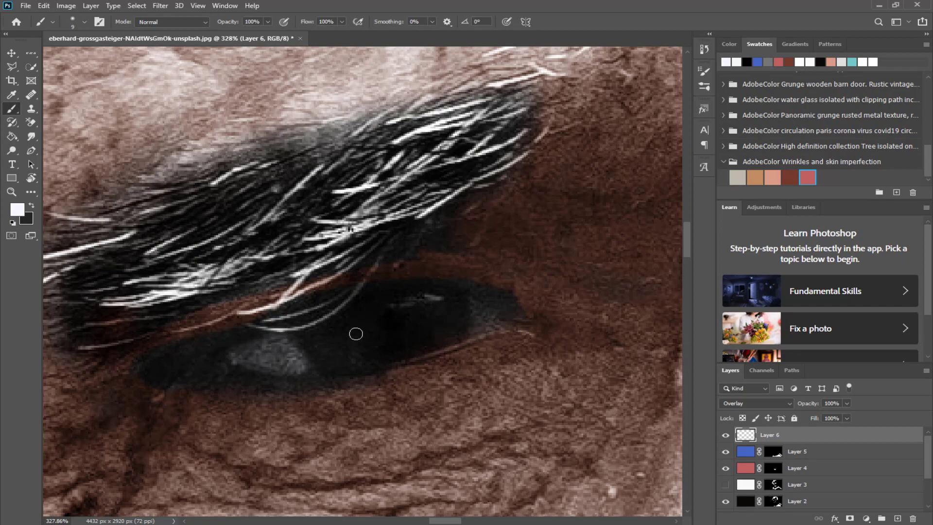
pyautogui.scroll(-2, 356, 334)
pyautogui.moveTo(324, 349); pyautogui.dragTo(315, 333)
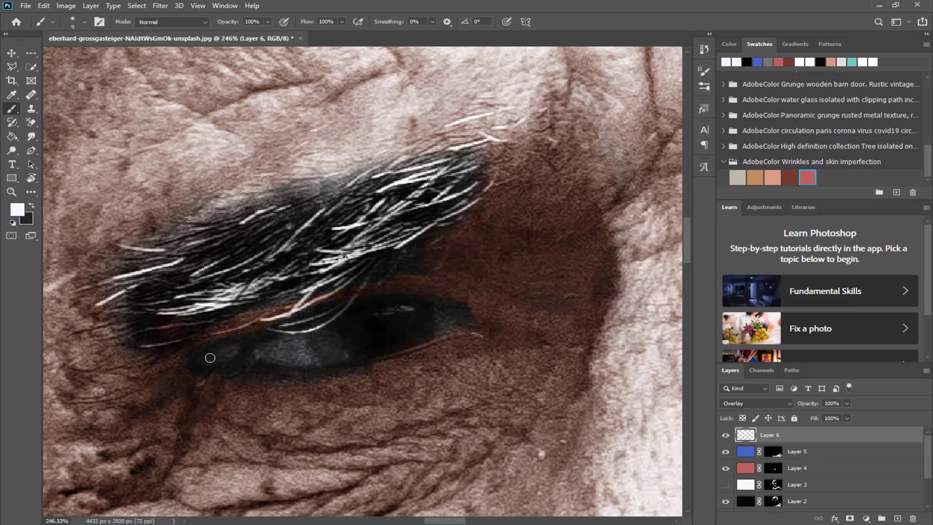
pyautogui.moveTo(216, 361)
pyautogui.mouseDown()
pyautogui.moveTo(303, 373)
pyautogui.moveTo(354, 365)
pyautogui.mouseUp()
# - Touch up both eyes and the narrower eye's upper lid on Layer 6 using the beige swatch from the Wrinkles and skin imperfection group
pyautogui.scroll(-9, 406, 399)
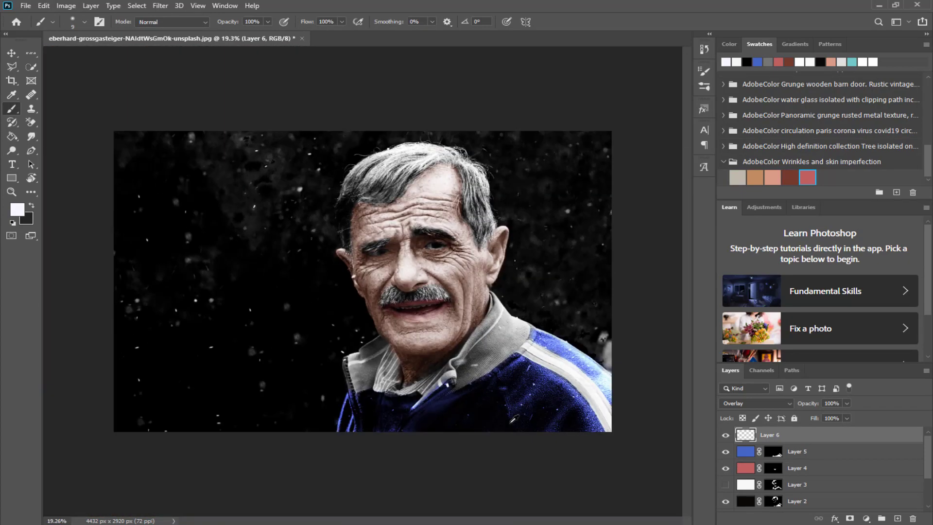
pyautogui.scroll(6, 431, 237)
pyautogui.scroll(-5, 521, 290)
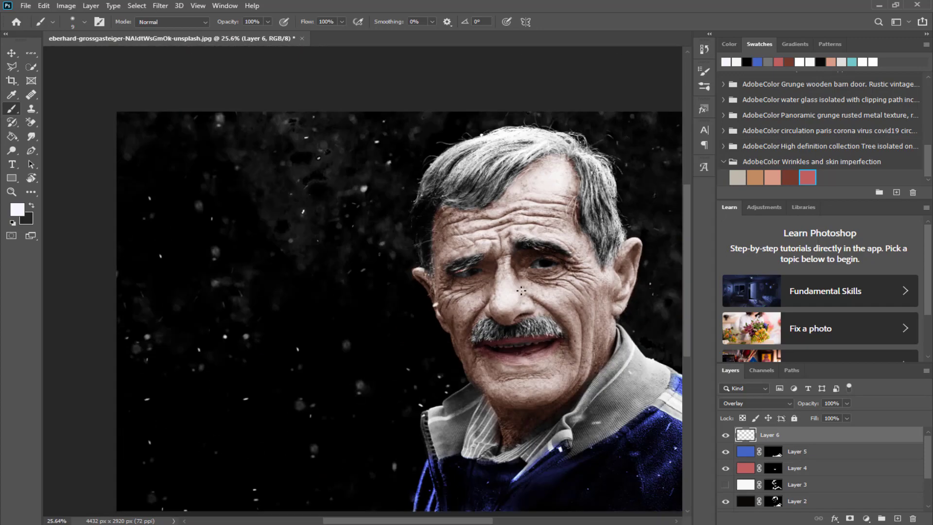
pyautogui.scroll(-2, 521, 291)
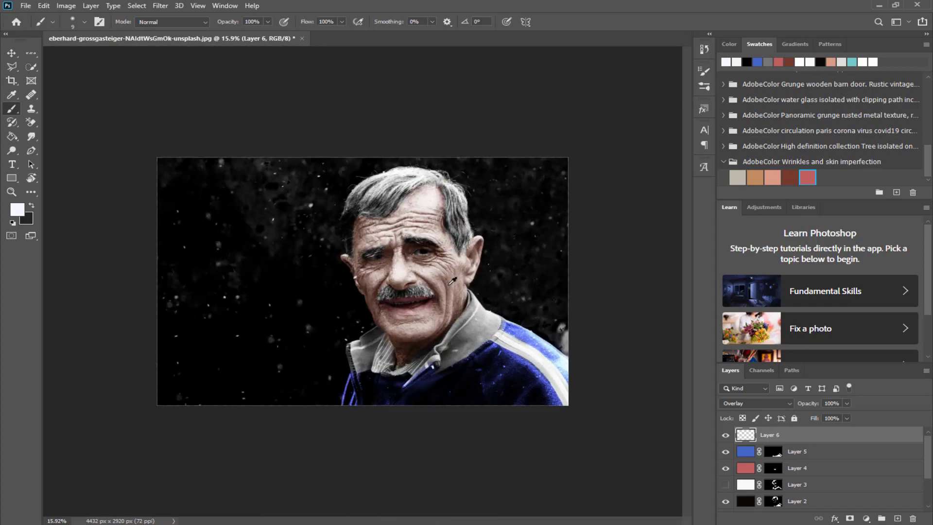
pyautogui.scroll(2, 526, 217)
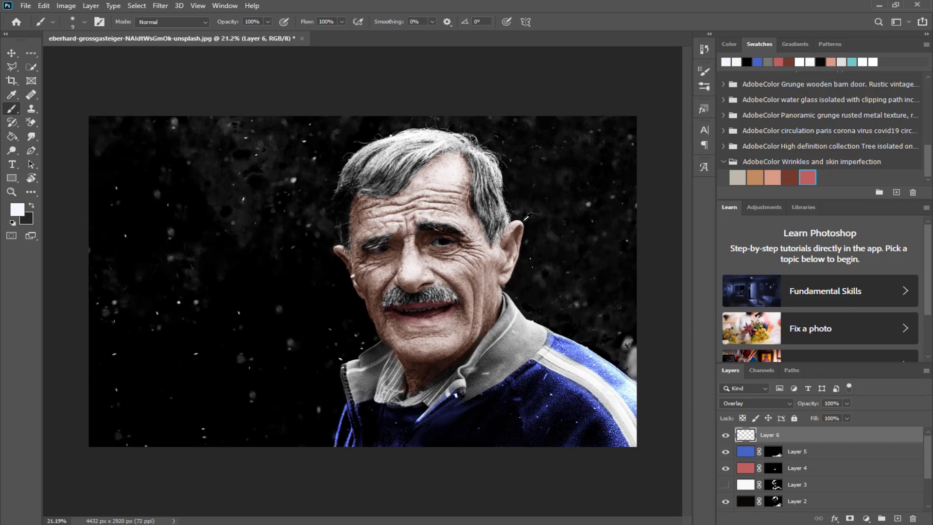
pyautogui.click(737, 178)
pyautogui.scroll(8, 452, 234)
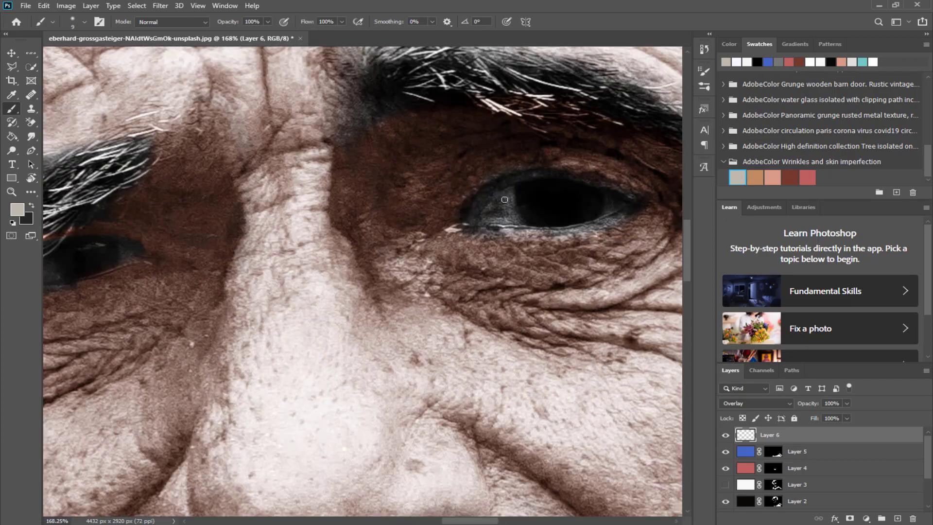
pyautogui.scroll(2, 557, 195)
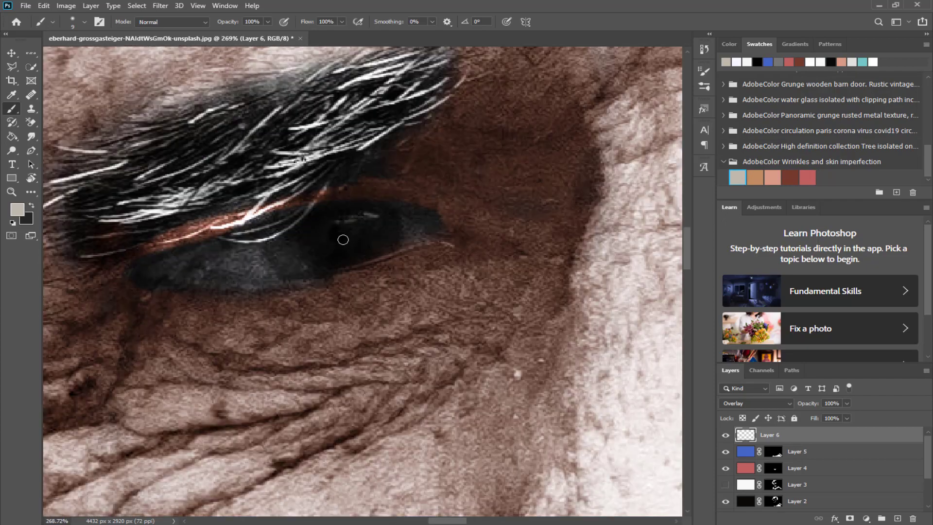
pyautogui.scroll(-6, 343, 240)
pyautogui.scroll(6, 472, 315)
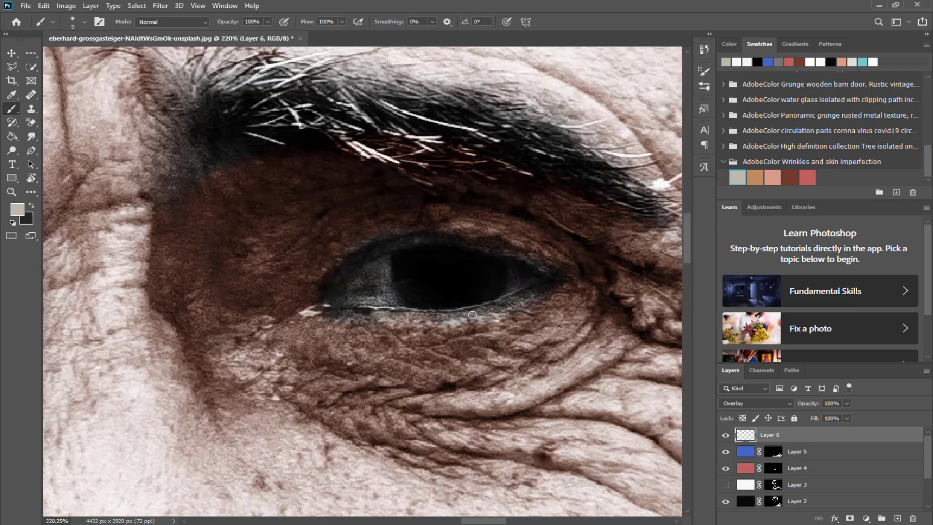
pyautogui.scroll(-6, 427, 244)
pyautogui.scroll(7, 241, 312)
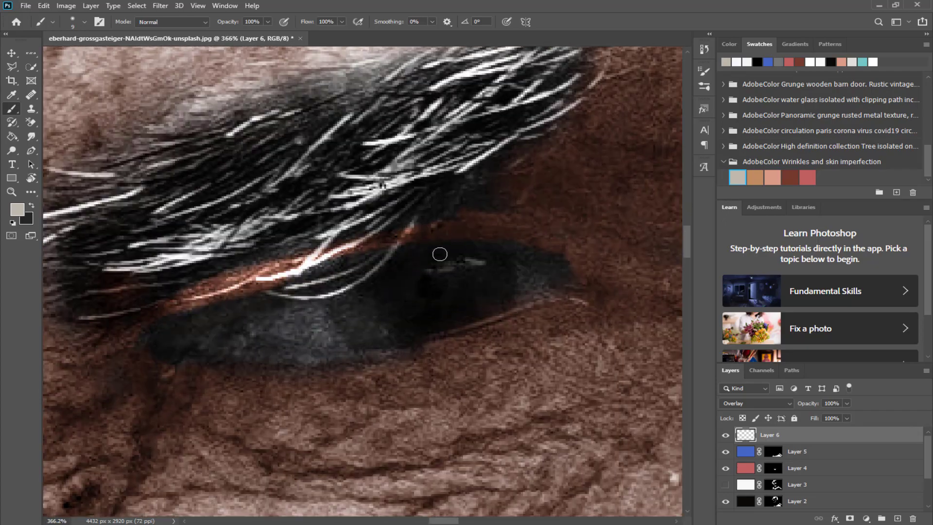
pyautogui.scroll(-10, 417, 337)
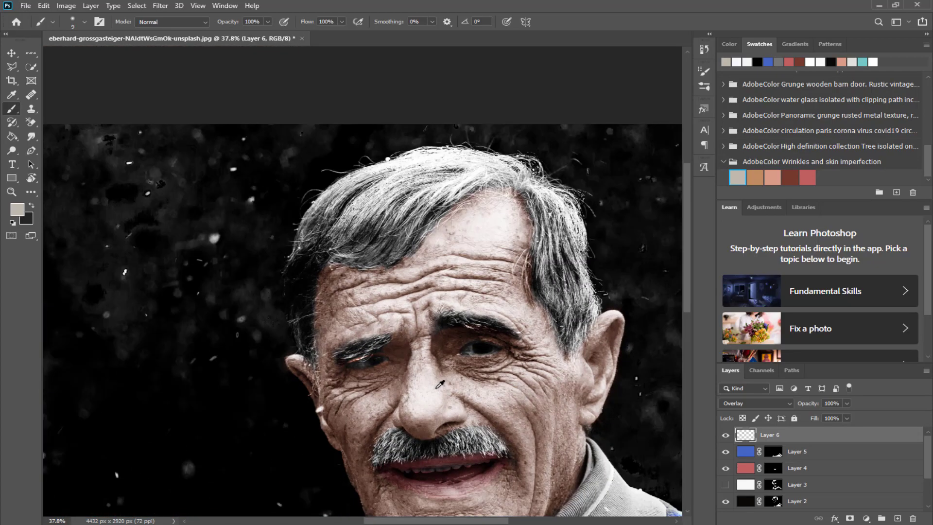
# - Examine the eyes, forehead and overall skin colour with Layer 1's mask selected
pyautogui.scroll(7, 433, 362)
pyautogui.scroll(-2, 424, 305)
pyautogui.scroll(-2, 776, 470)
pyautogui.click(774, 470)
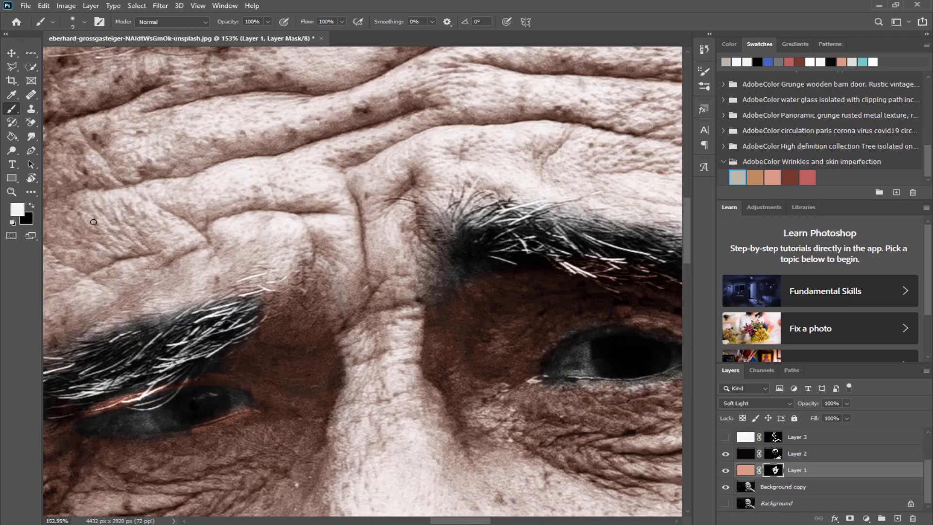
pyautogui.scroll(3, 526, 403)
pyautogui.scroll(-10, 181, 289)
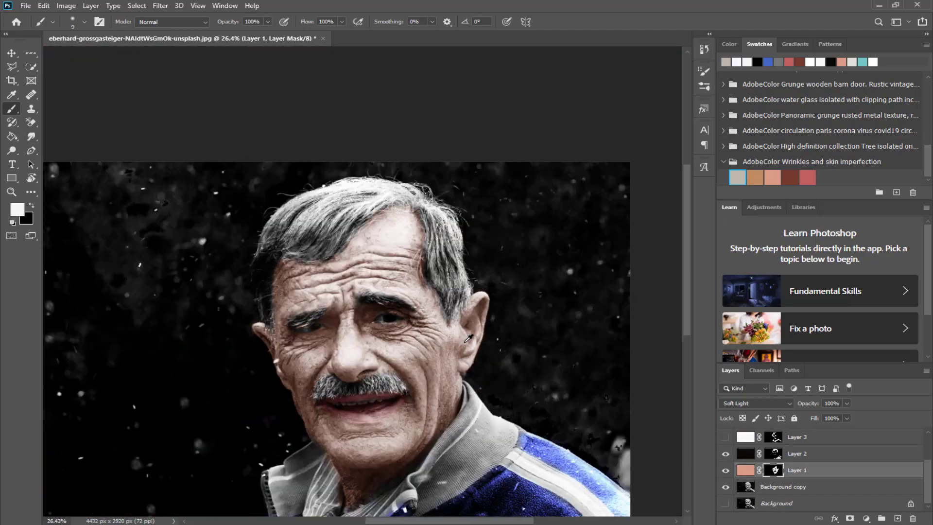
pyautogui.scroll(2, 802, 466)
# - Add a Curves adjustment layer above Layer 6 and shape an S-curve with lowered shadows and raised highlights
pyautogui.click(807, 436)
pyautogui.click(866, 518)
pyautogui.click(856, 376)
pyautogui.moveTo(578, 292); pyautogui.dragTo(549, 320)
pyautogui.moveTo(610, 267)
pyautogui.mouseDown()
pyautogui.moveTo(606, 254)
pyautogui.moveTo(602, 261)
pyautogui.mouseUp()
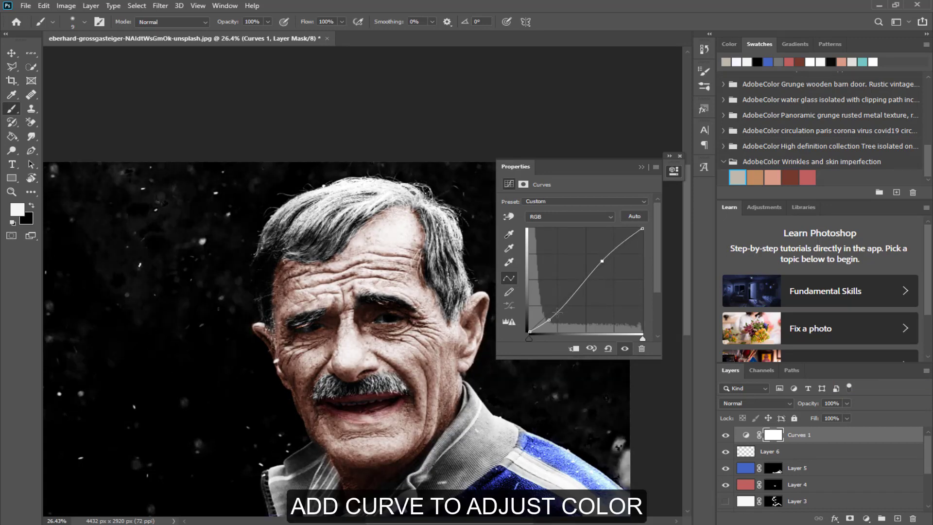
pyautogui.moveTo(549, 320); pyautogui.dragTo(545, 320)
# - Add an empty layer above the Curves layer, and above it a Brightness/Contrast adjustment layer with slightly changed settings
pyautogui.click(897, 518)
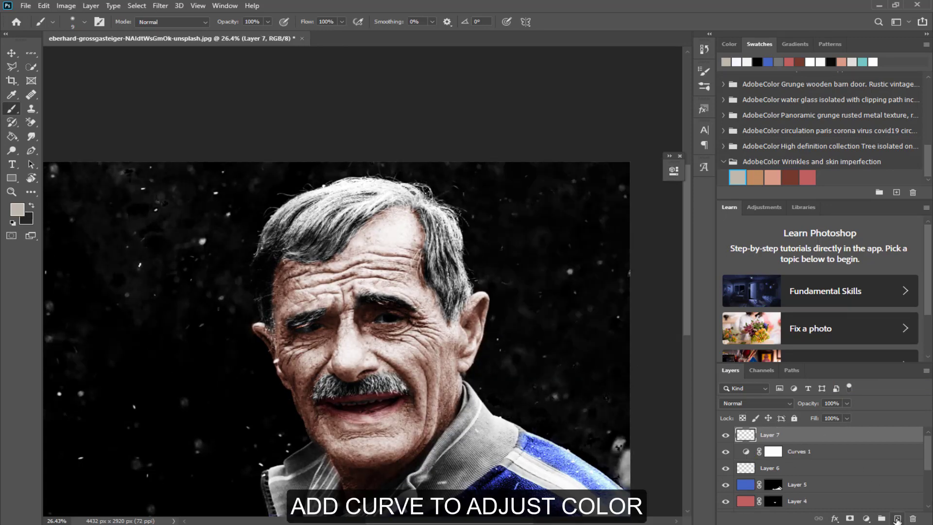
pyautogui.click(866, 518)
pyautogui.click(855, 367)
pyautogui.moveTo(574, 232); pyautogui.dragTo(564, 253)
pyautogui.click(641, 167)
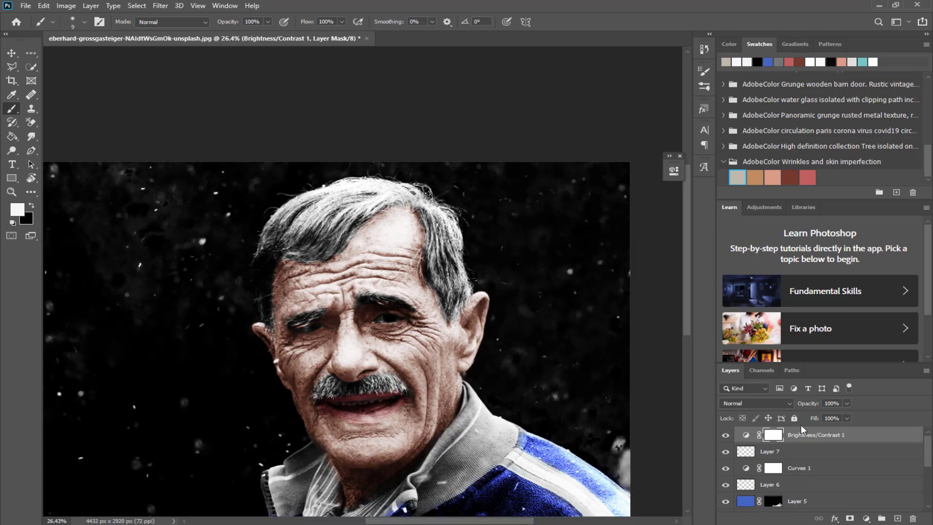
# - Add a Vibrance adjustment layer at the top of the stack with Vibrance raised to about +33
pyautogui.click(869, 520)
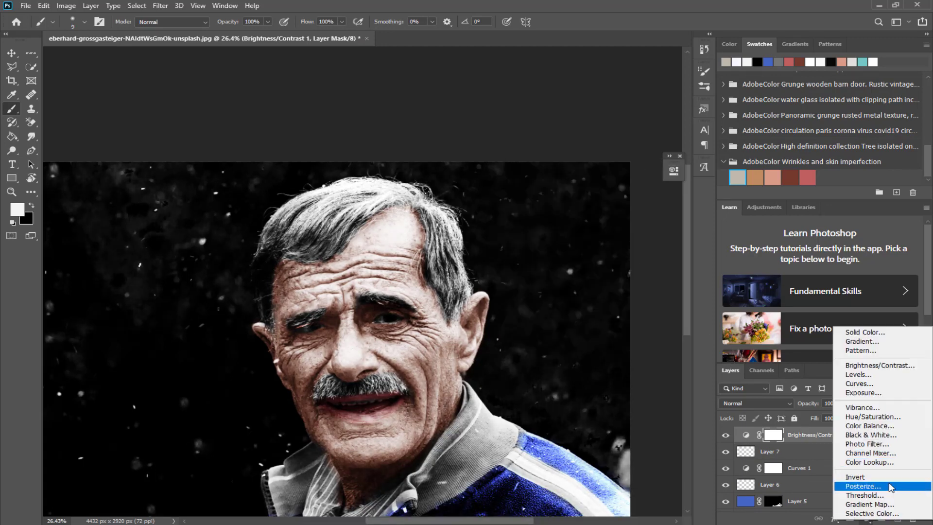
pyautogui.click(863, 408)
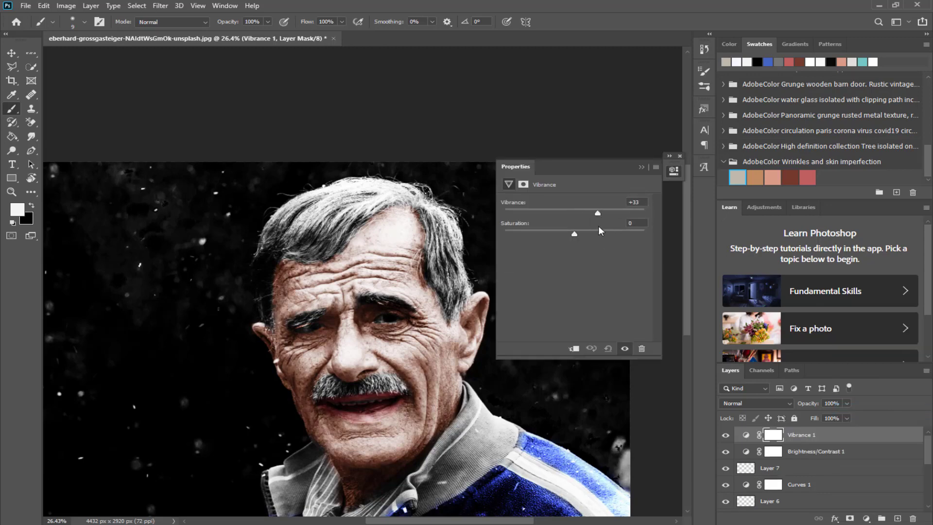
pyautogui.click(645, 211)
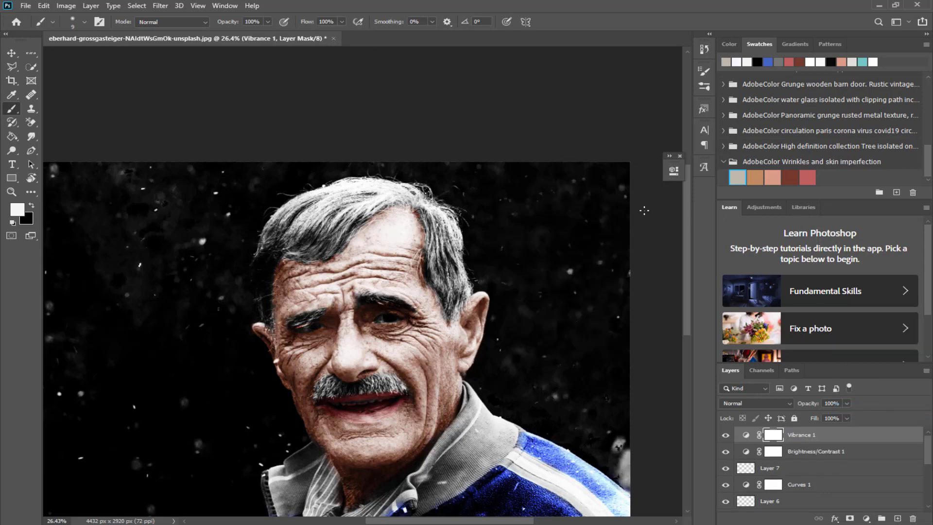
# - Add a Hue/Saturation adjustment layer on top and set Saturation to -8, with Hue and Lightness at 0
pyautogui.click(870, 519)
pyautogui.click(863, 419)
pyautogui.moveTo(575, 242); pyautogui.dragTo(581, 283)
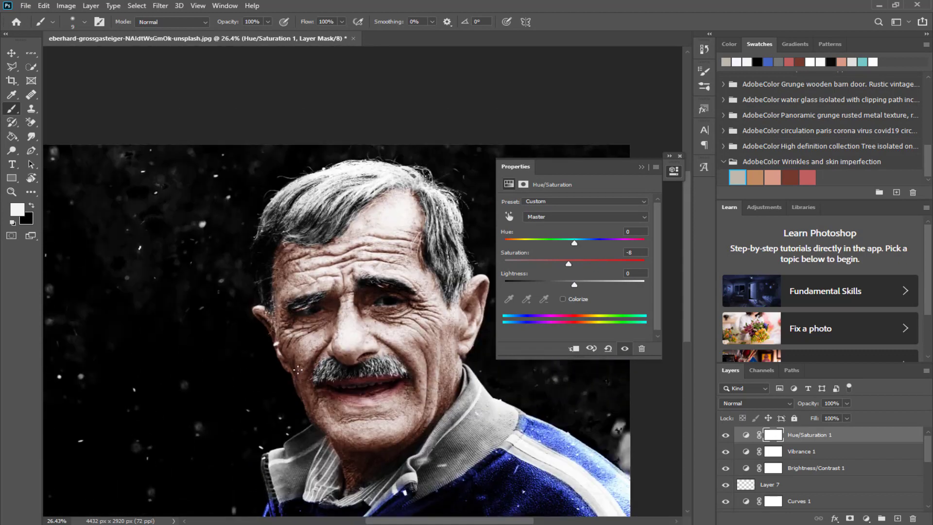
pyautogui.click(640, 173)
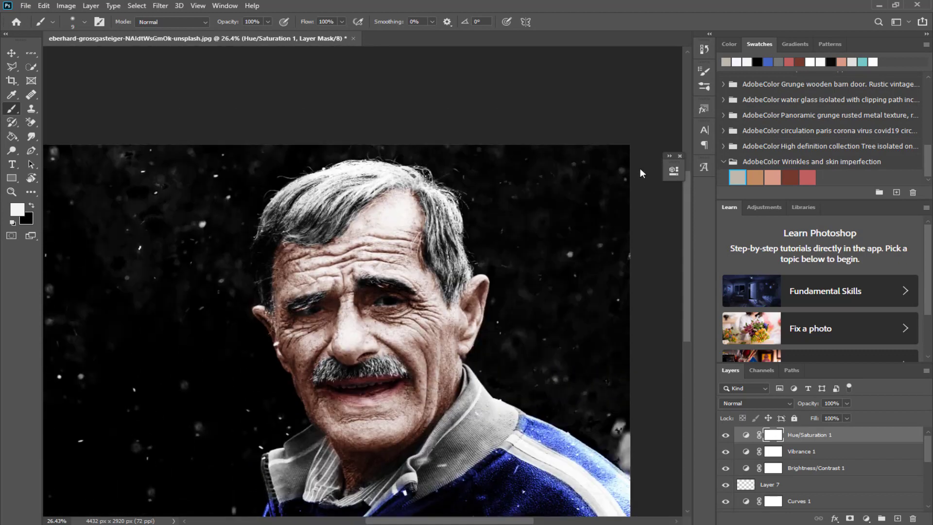
# - Apply a Gaussian Blur with a 27.7-pixel radius to the Hue/Saturation layer's mask
pyautogui.click(161, 6)
pyautogui.moveTo(176, 125)
pyautogui.click(336, 169)
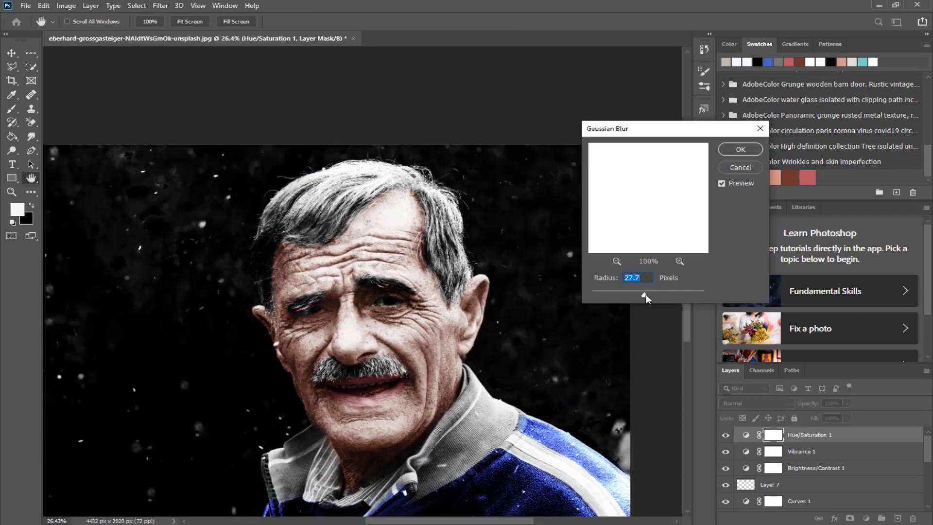
pyautogui.press('Return')
pyautogui.press('b')
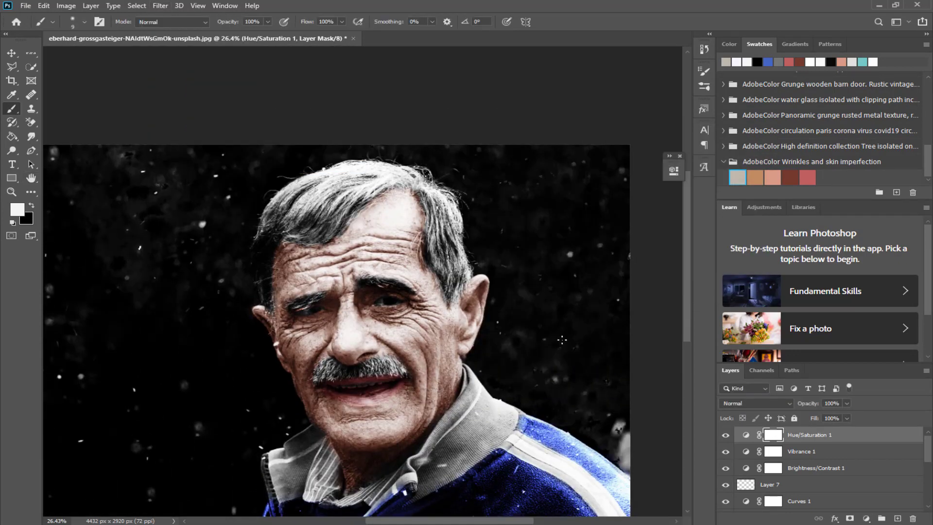
# - Set the blend mode of the Hue/Saturation adjustment layer to Lighter Color
pyautogui.scroll(-2, 561, 340)
pyautogui.click(756, 403)
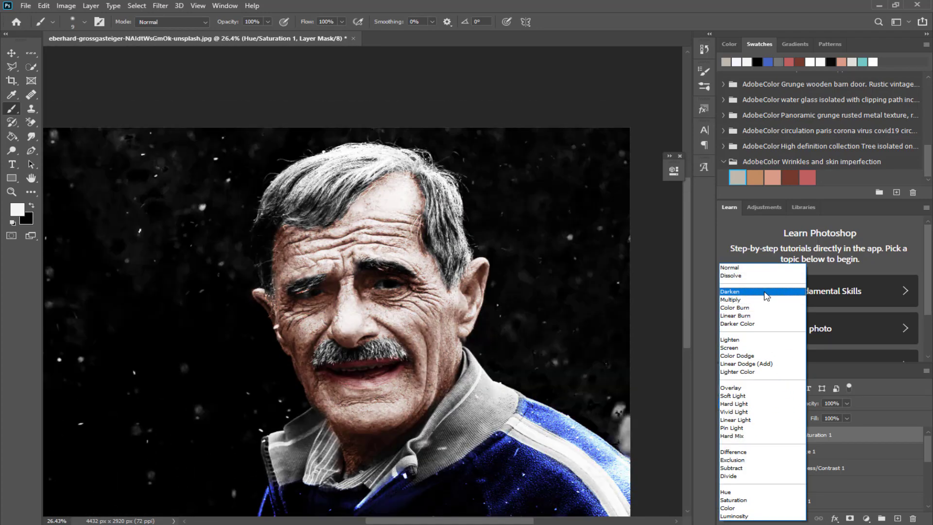
pyautogui.click(737, 372)
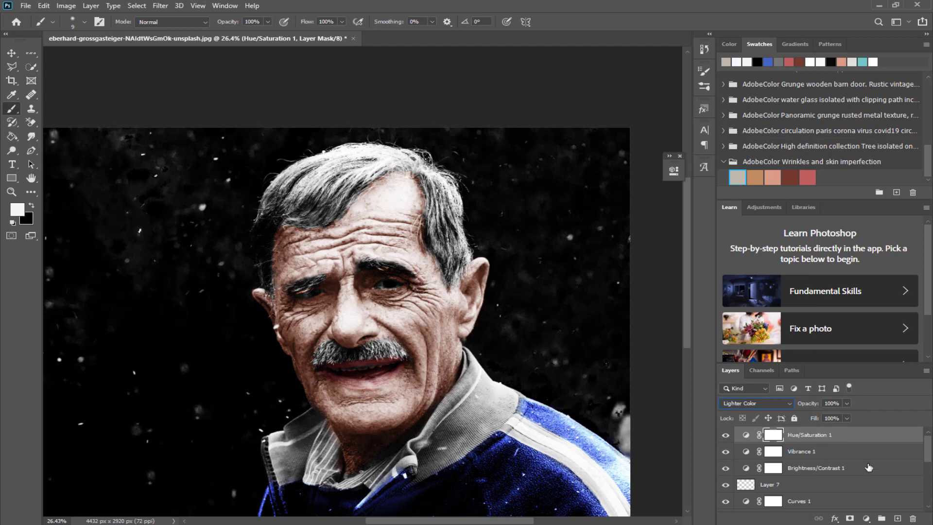
pyautogui.click(827, 436)
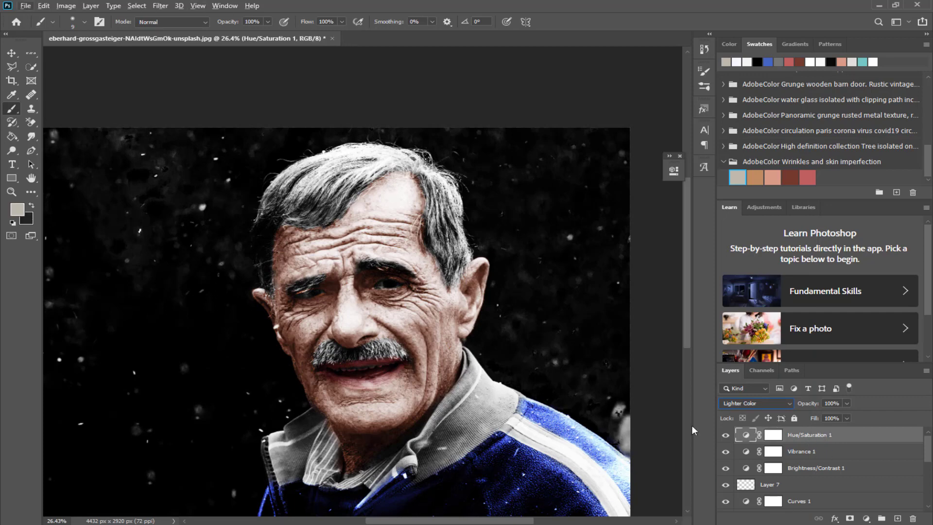
# - Adjust the blending of Layer 5 to give the jacket a darker, more muted navy
pyautogui.scroll(-1, 693, 430)
pyautogui.click(768, 404)
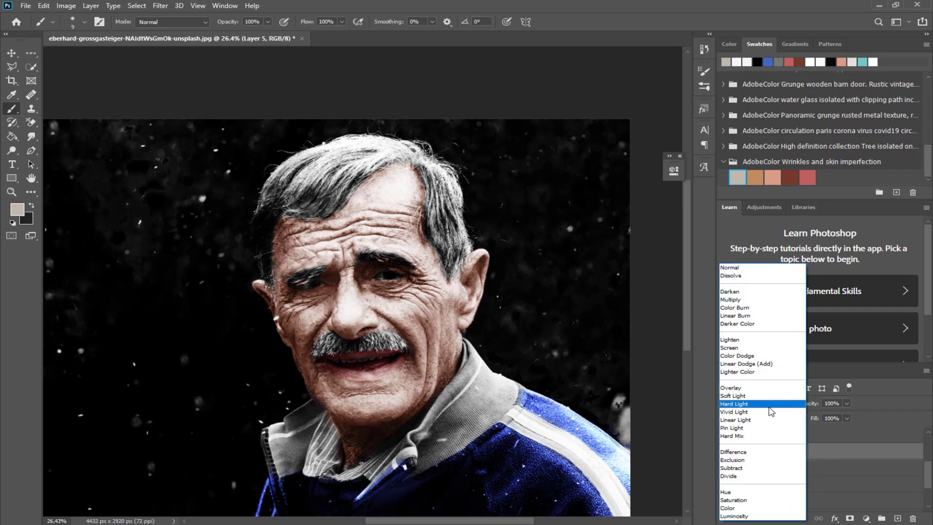
pyautogui.press('Escape')
# - Stamp all visible layers into a new layer at the top of the stack and open it in the Camera Raw Filter
pyautogui.hotkey('ctrl', 'shift', 'alt', 'n')
pyautogui.hotkey('ctrl', 'shift', 'alt', 'e')
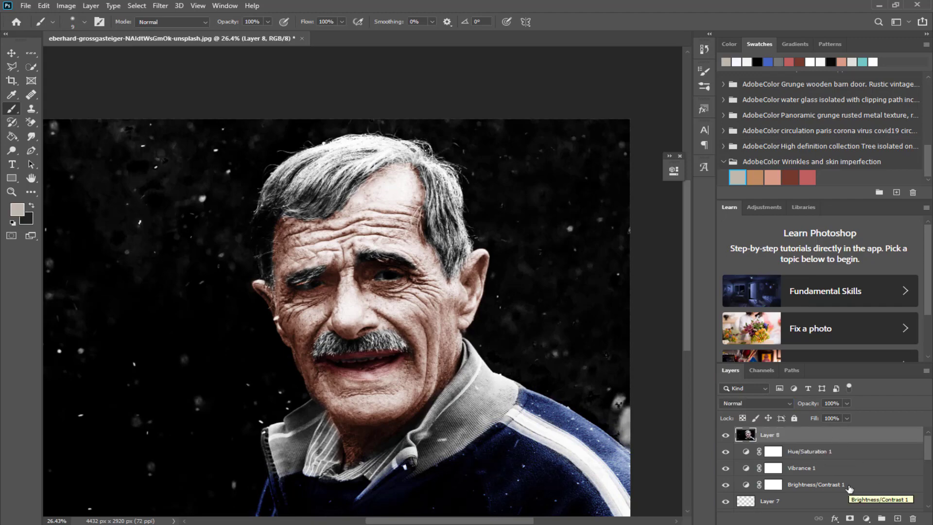
pyautogui.click(160, 6)
pyautogui.click(175, 69)
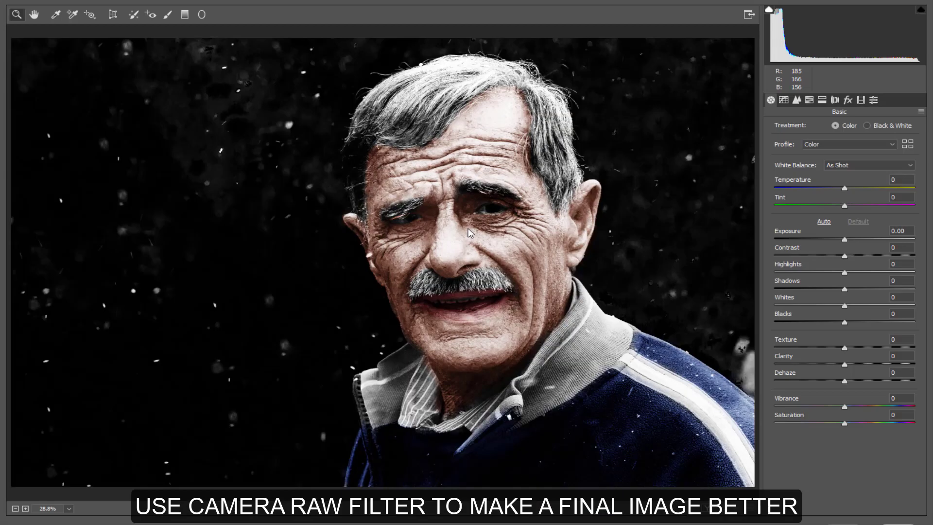
# - Set White Balance to Auto, Exposure to +0.60, Contrast to -43, Shadows to -18 and Whites to about +3
pyautogui.click(847, 165)
pyautogui.click(841, 174)
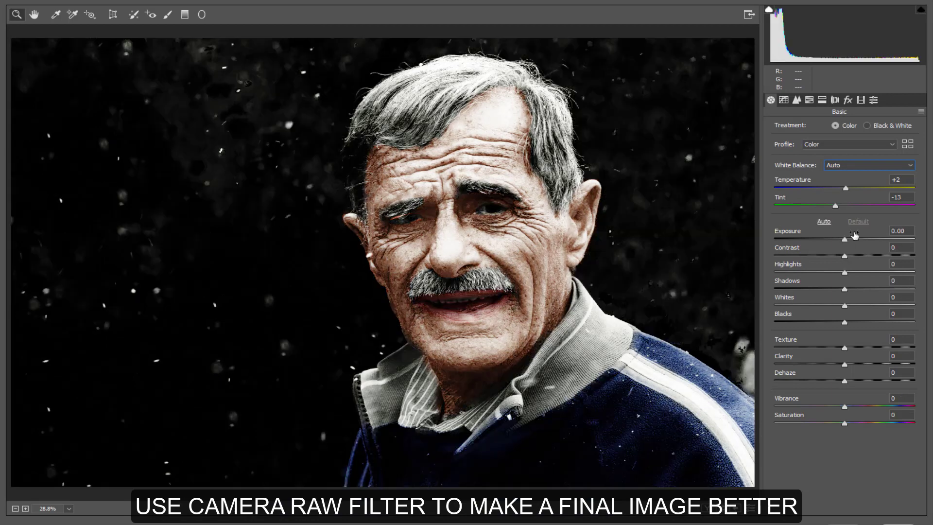
pyautogui.moveTo(845, 239); pyautogui.dragTo(814, 256)
pyautogui.moveTo(845, 289); pyautogui.dragTo(832, 289)
pyautogui.moveTo(845, 306); pyautogui.dragTo(849, 313)
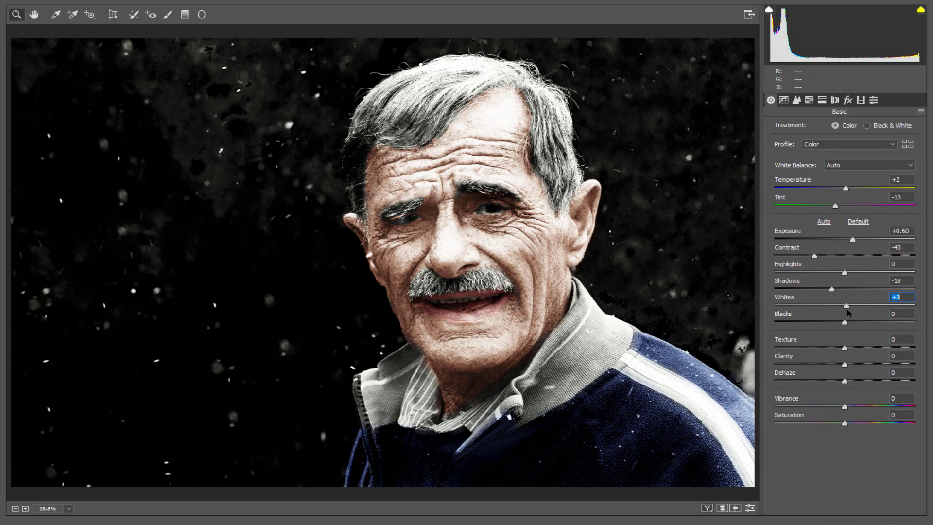
# - Go through the Tone Curve, Detail, HSL and Split Toning settings, setting the highlights Hue to 51
pyautogui.click(783, 100)
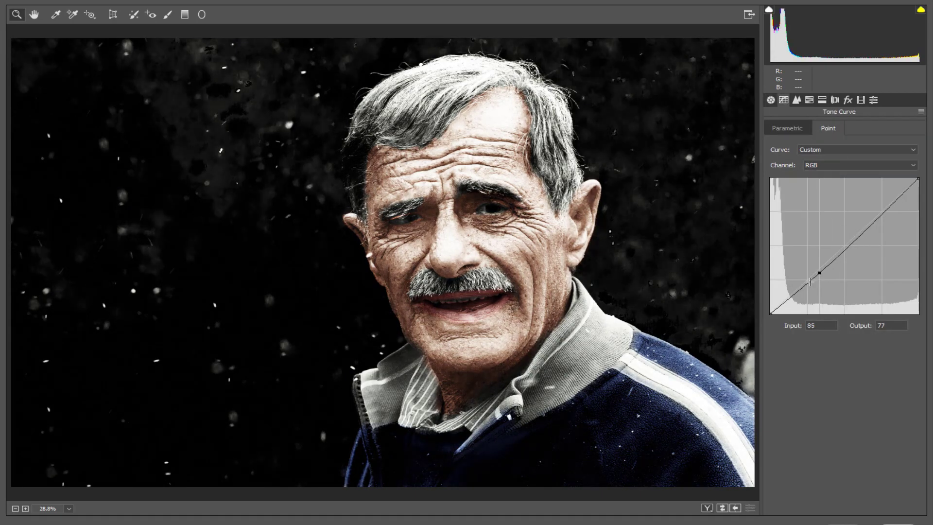
pyautogui.click(797, 100)
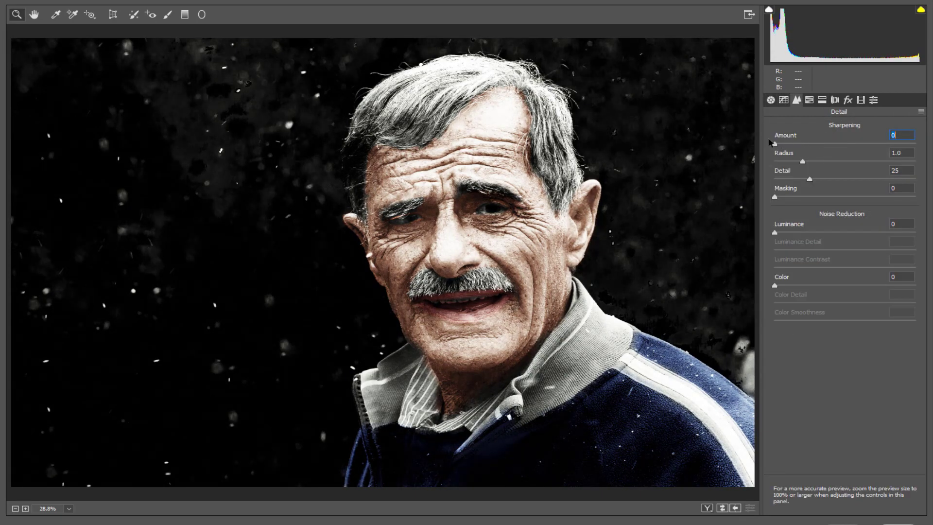
pyautogui.click(809, 100)
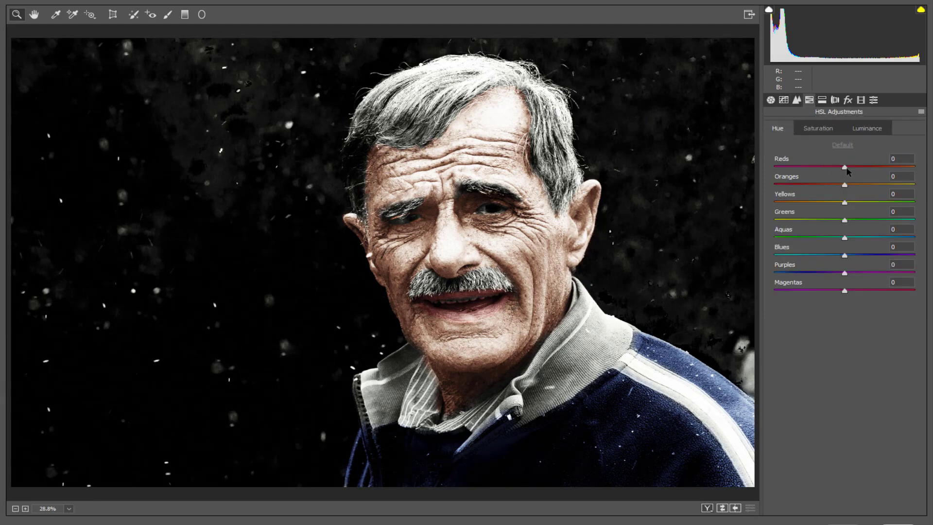
pyautogui.click(822, 100)
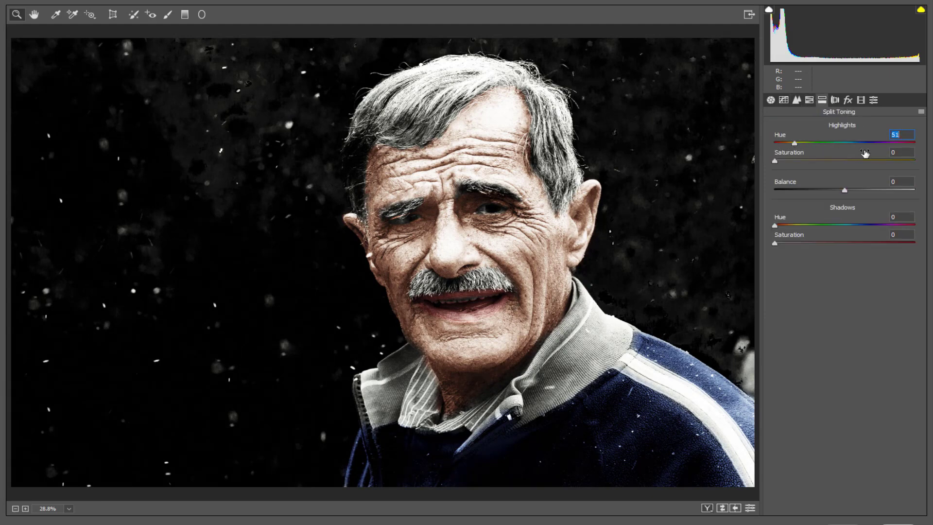
pyautogui.click(848, 100)
# - Compare the built-in presets, trying Bright and Vivid, and apply the Natural colour preset
pyautogui.click(873, 100)
pyautogui.click(846, 150)
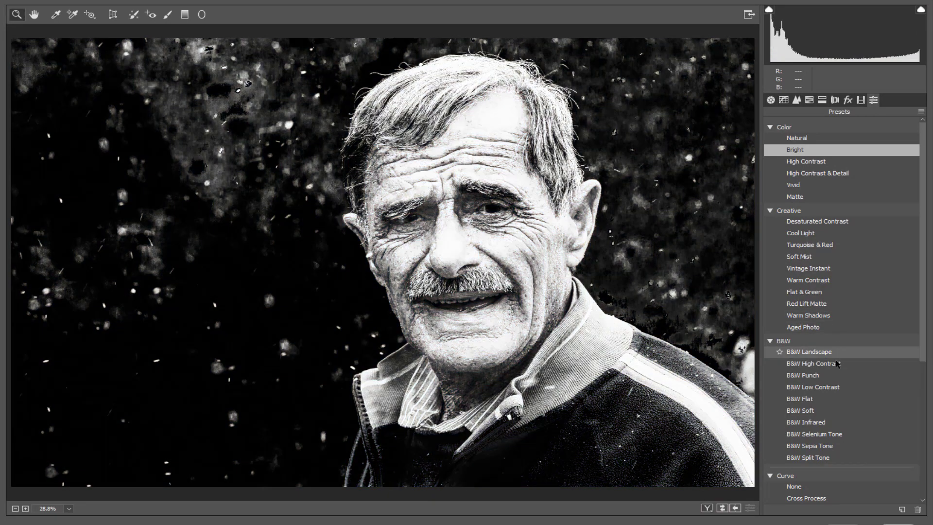
pyautogui.scroll(-6, 844, 401)
pyautogui.scroll(6, 845, 432)
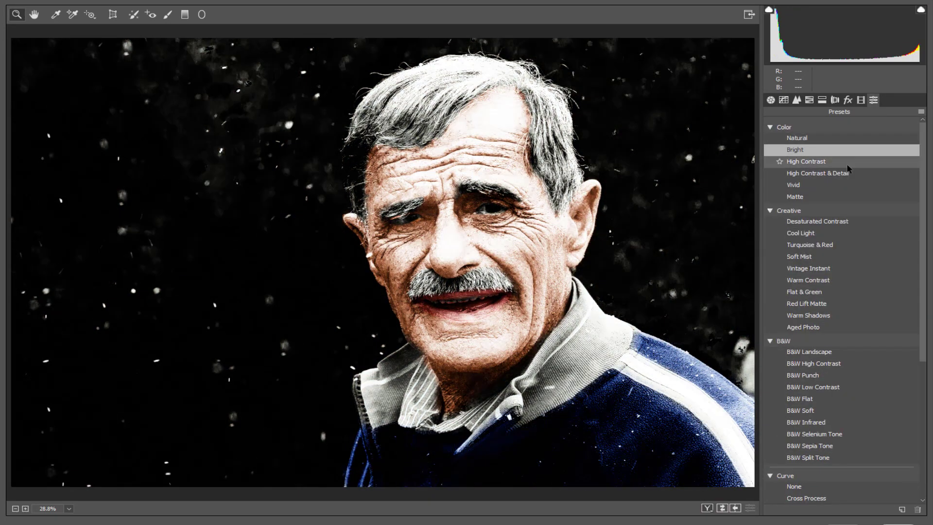
pyautogui.click(807, 137)
pyautogui.click(809, 126)
pyautogui.click(808, 126)
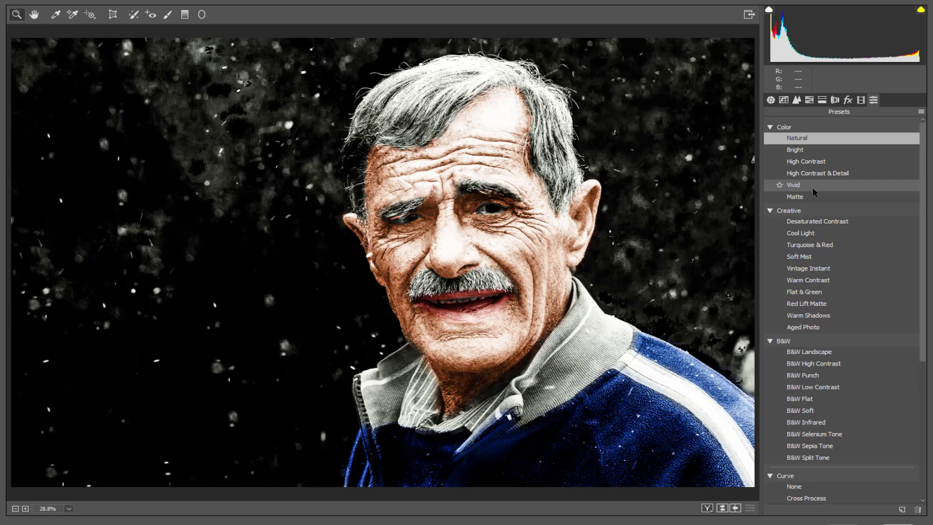
pyautogui.click(812, 188)
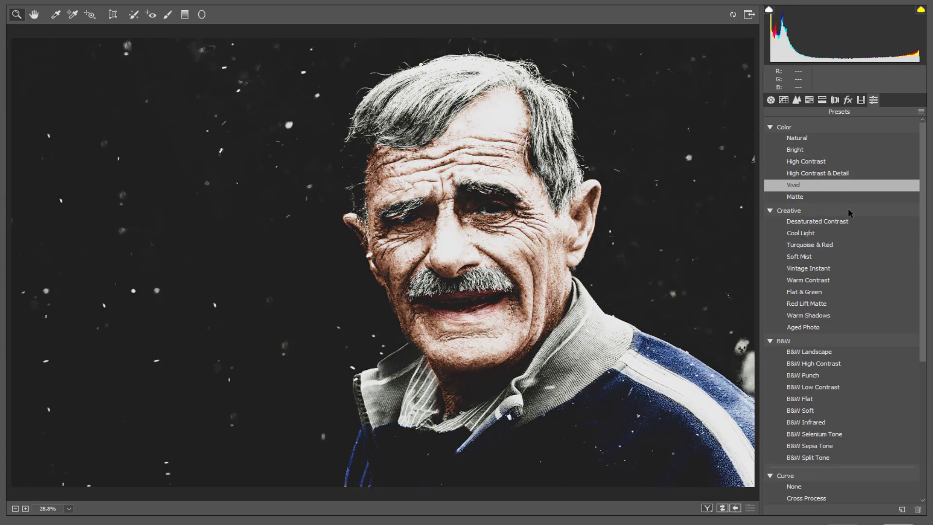
pyautogui.click(823, 138)
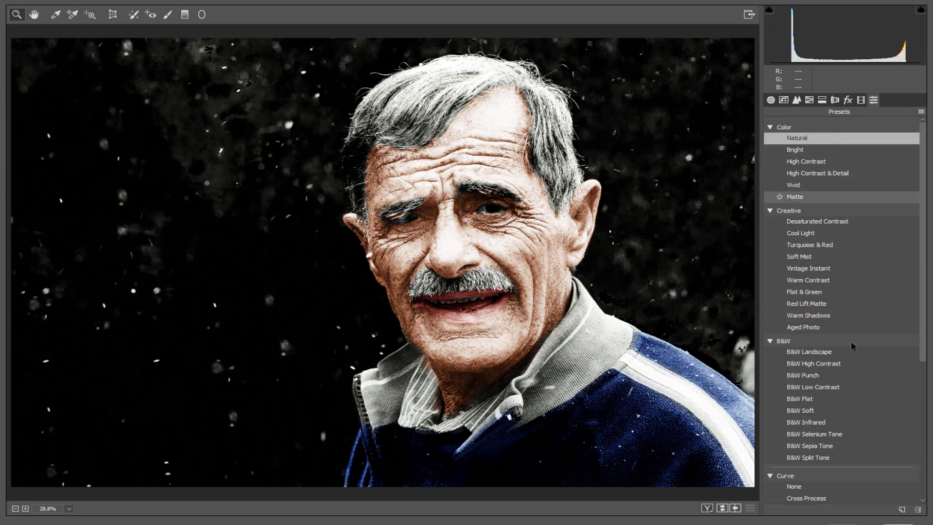
# - Try the automatic white balance and a cooler look with Temperature -29 and Tint -7
pyautogui.click(771, 100)
pyautogui.click(844, 166)
pyautogui.click(844, 174)
pyautogui.click(843, 166)
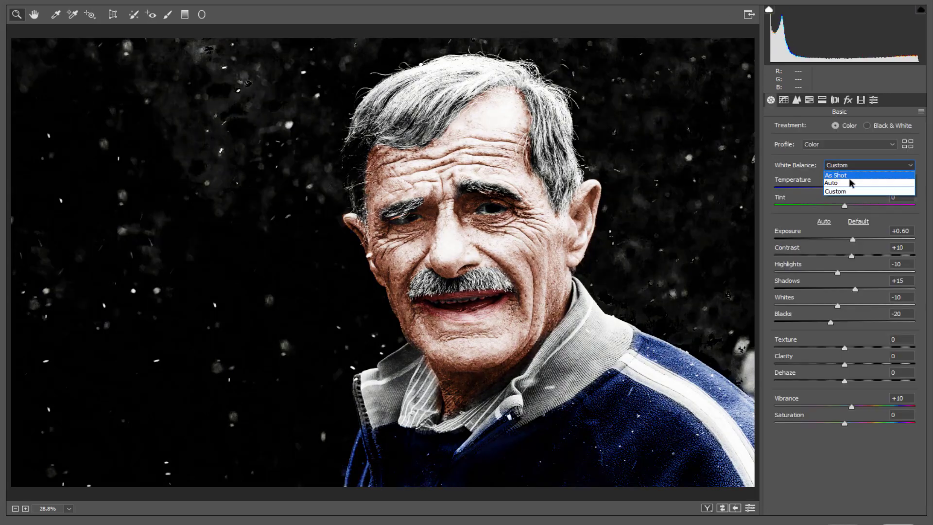
pyautogui.click(845, 182)
pyautogui.moveTo(848, 193); pyautogui.dragTo(802, 208)
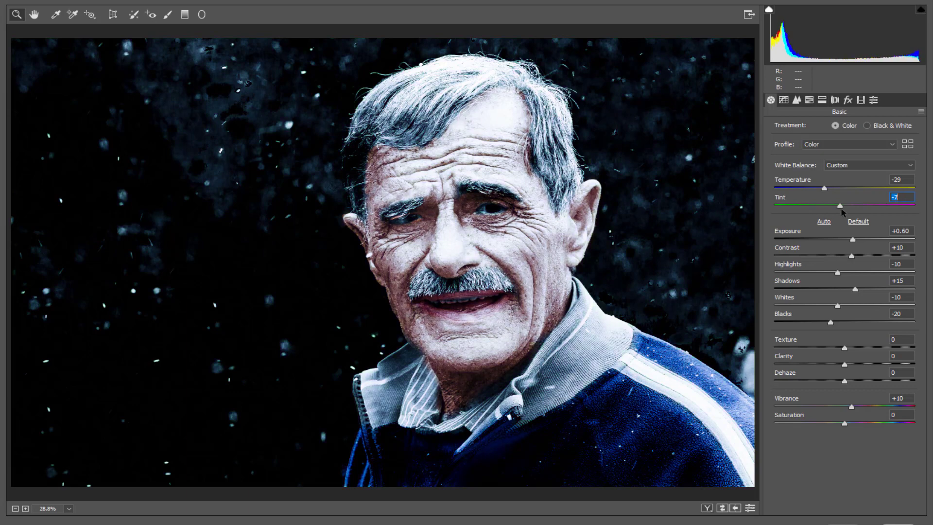
# - Set White Balance to Auto with Tint -13, lower Temperature to -15 and apply the Camera Raw filter
pyautogui.click(844, 166)
pyautogui.click(845, 183)
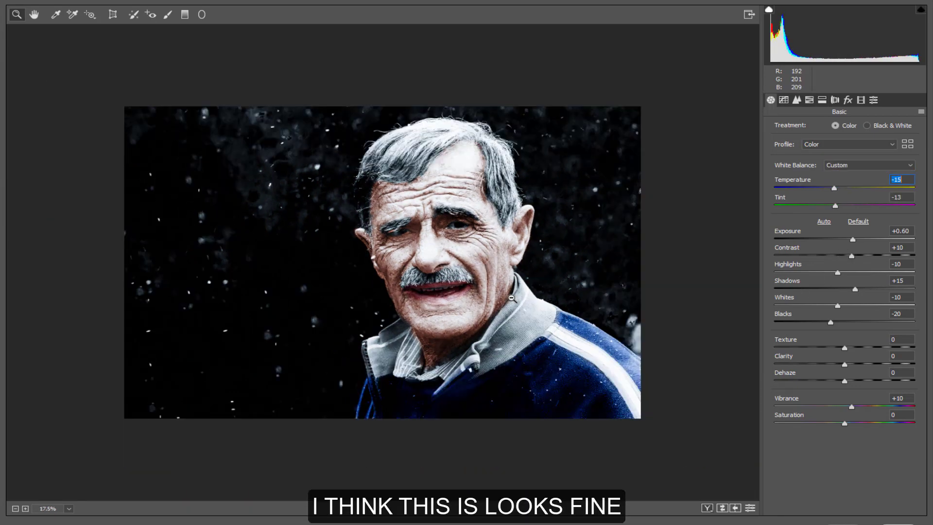
pyautogui.keyDown('alt'); pyautogui.click(535, 284); pyautogui.keyUp('alt')
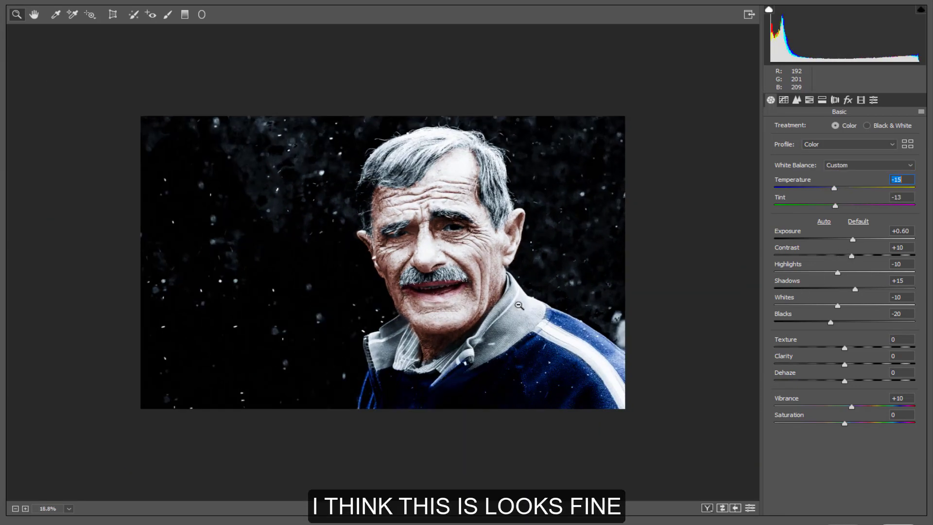
pyautogui.click(898, 523)
pyautogui.scroll(-2, 465, 321)
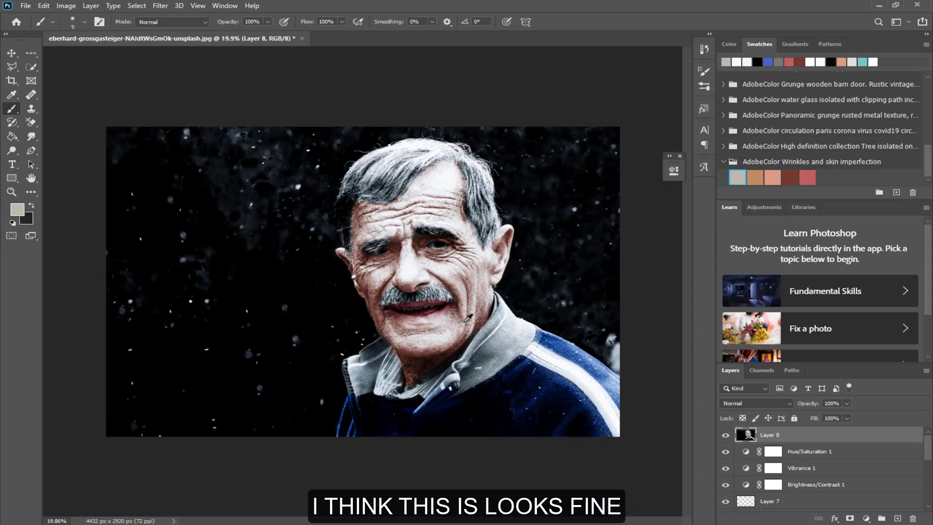